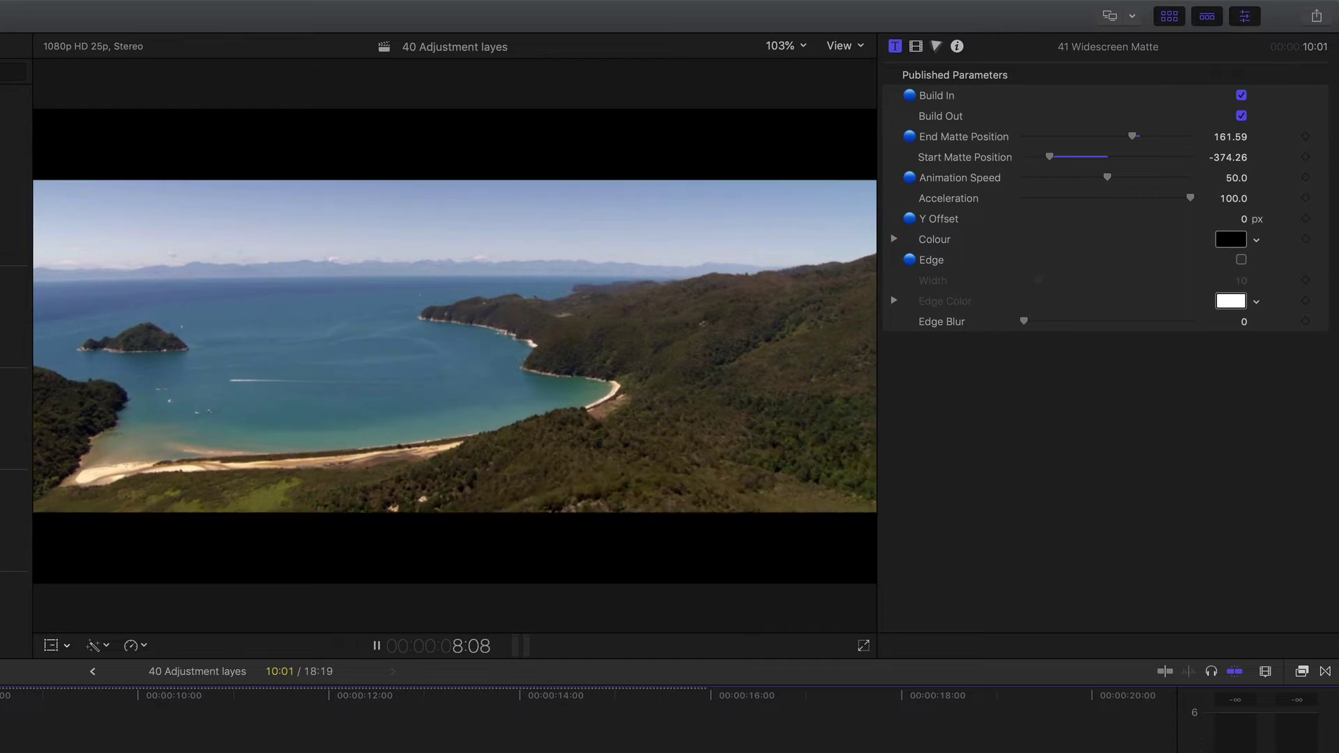
Add the 41 Widescreen Matte layer above the beach clip and set End Matte Position to 161.59
key(space)
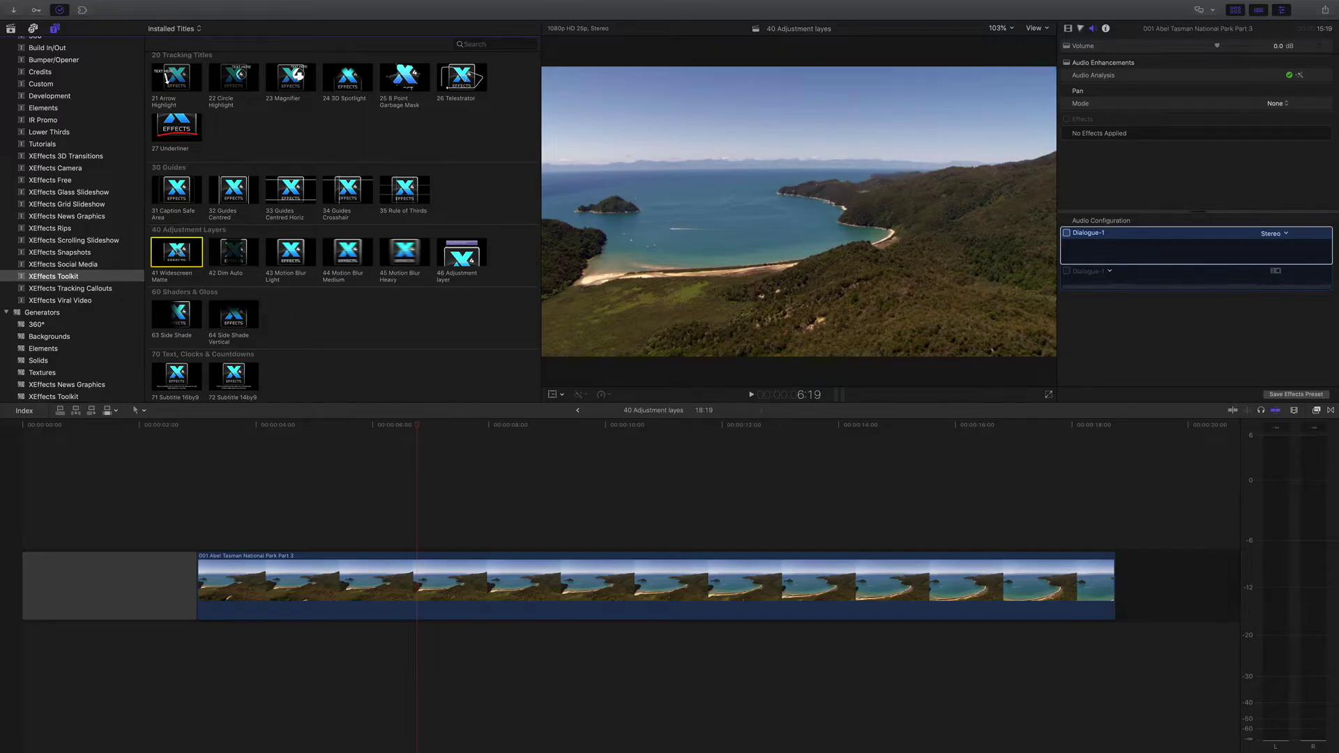
drag(176, 251, 368, 541)
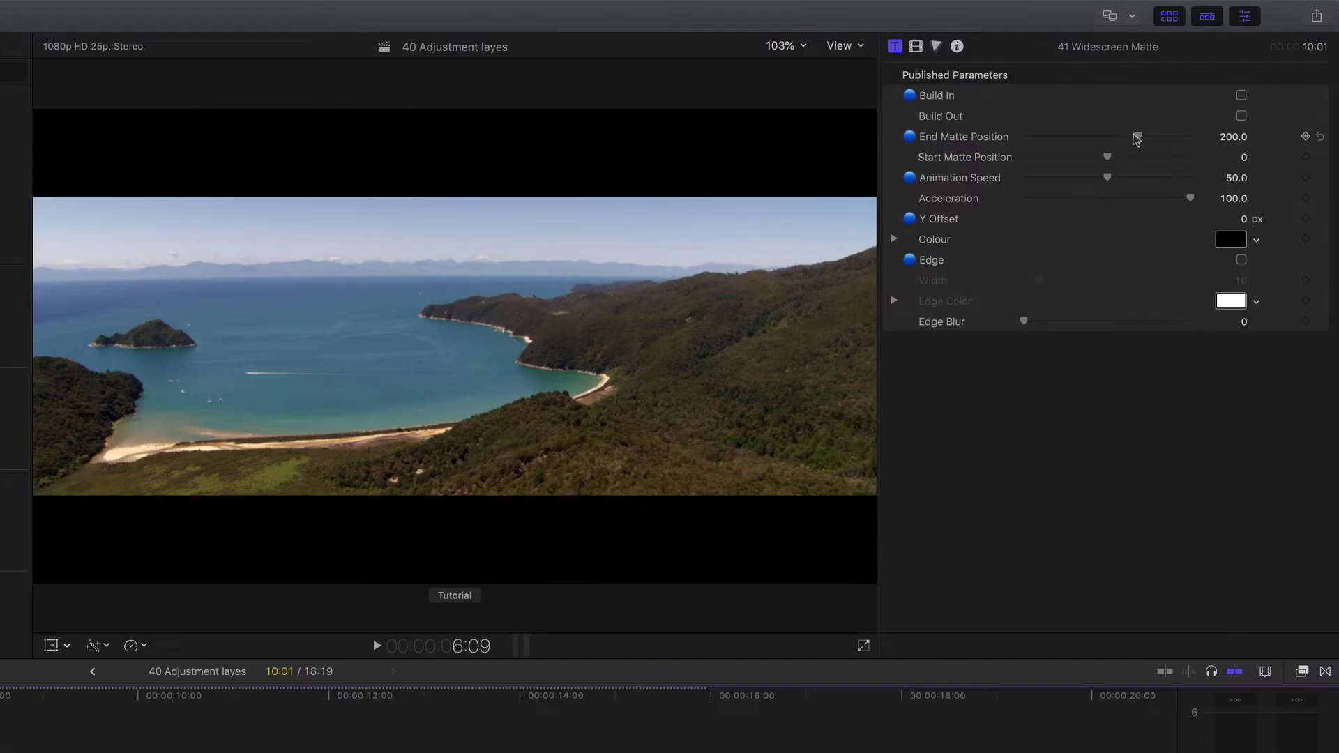
drag(1137, 138, 1131, 137)
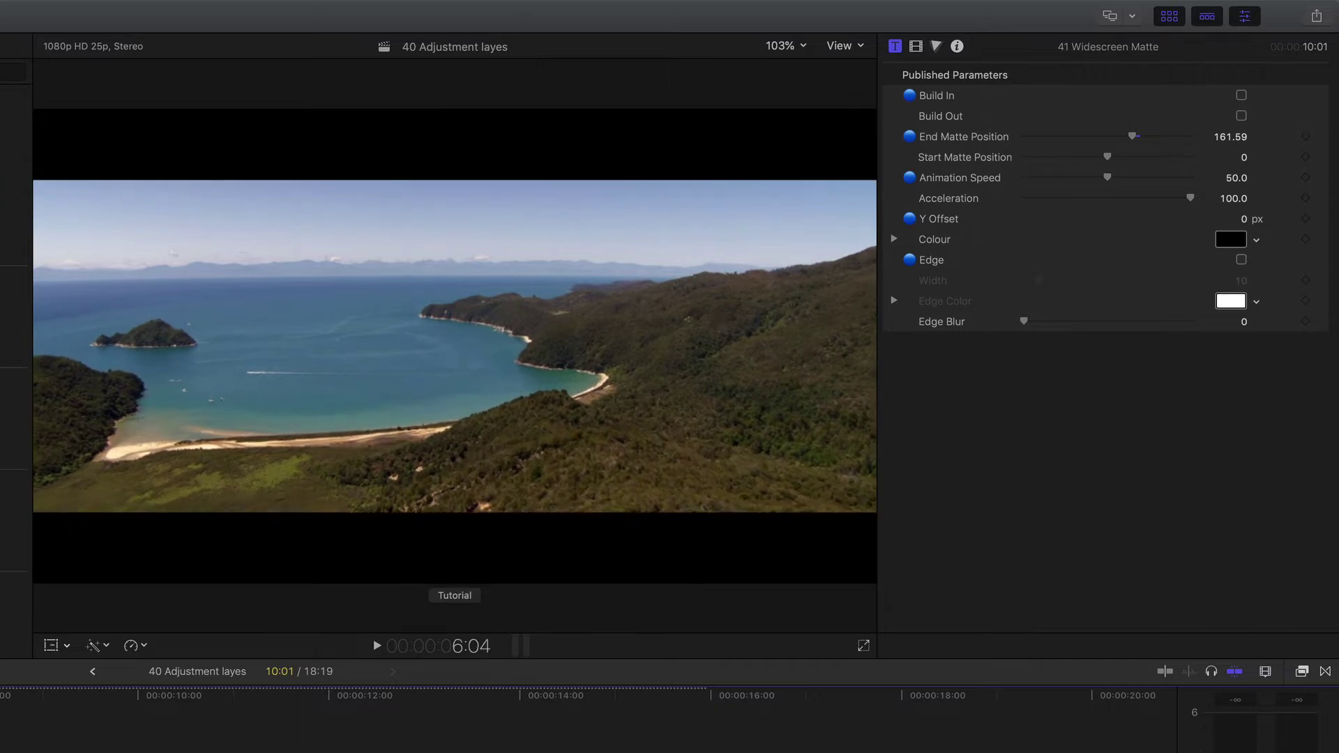
Enable the matte's build-in and set Start Matte Position to -374.26, previewing the animation
click(1242, 96)
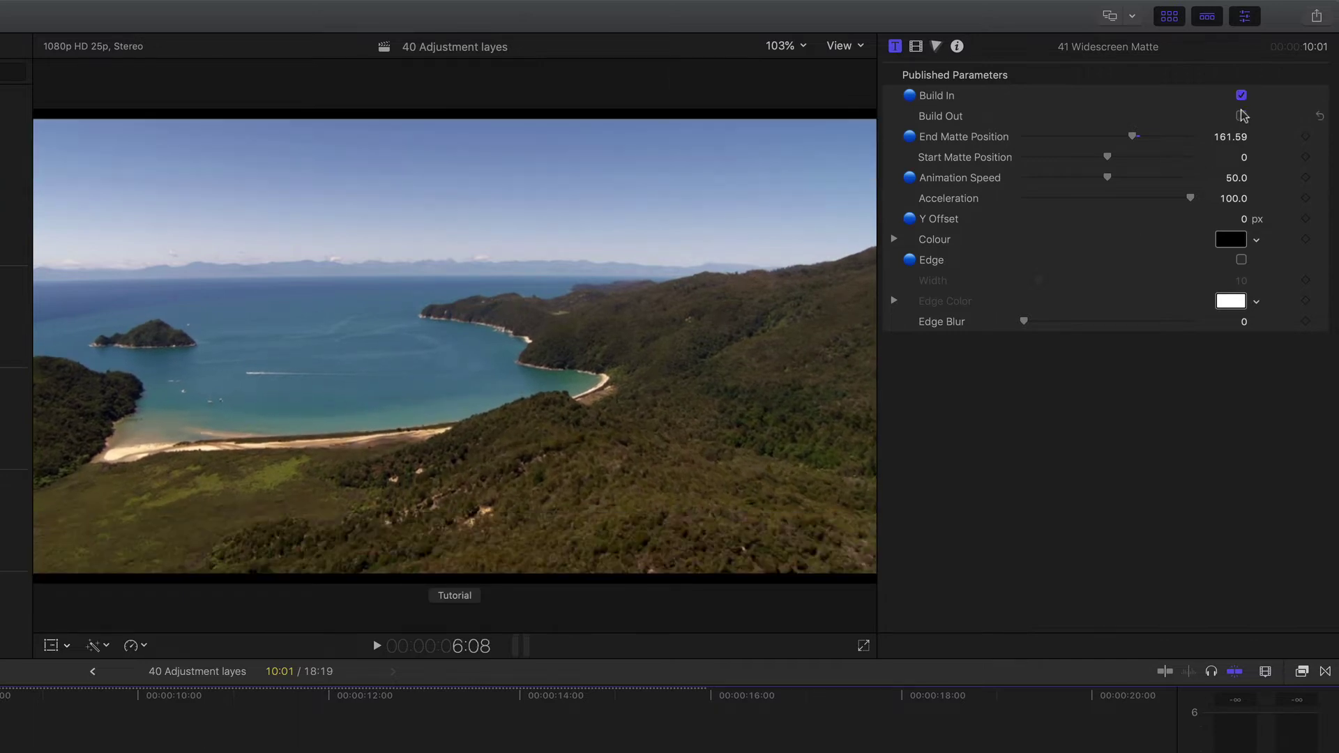
drag(1106, 163, 1050, 162)
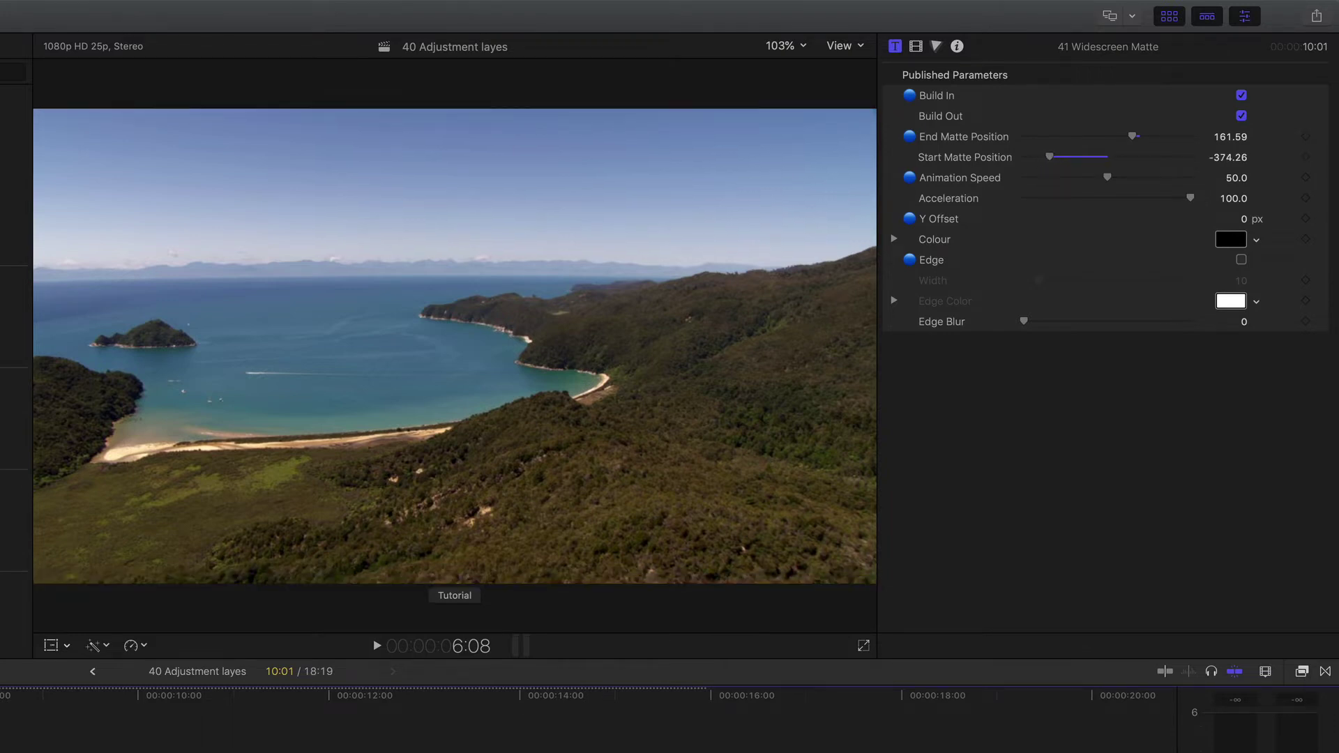
key(space)
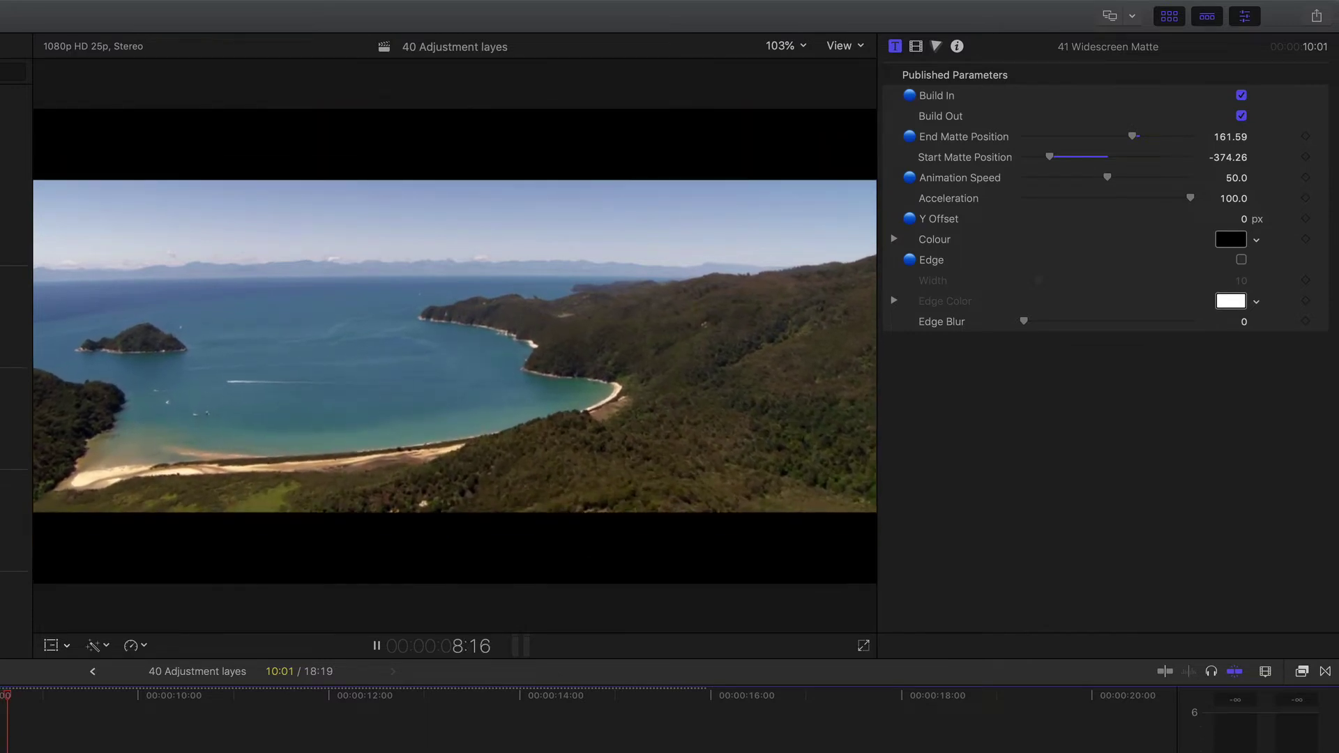
key(space)
Slow the matte Animation Speed to 13.2 and shift its Y Offset vertically
drag(1108, 178, 1045, 177)
key(shift+question)
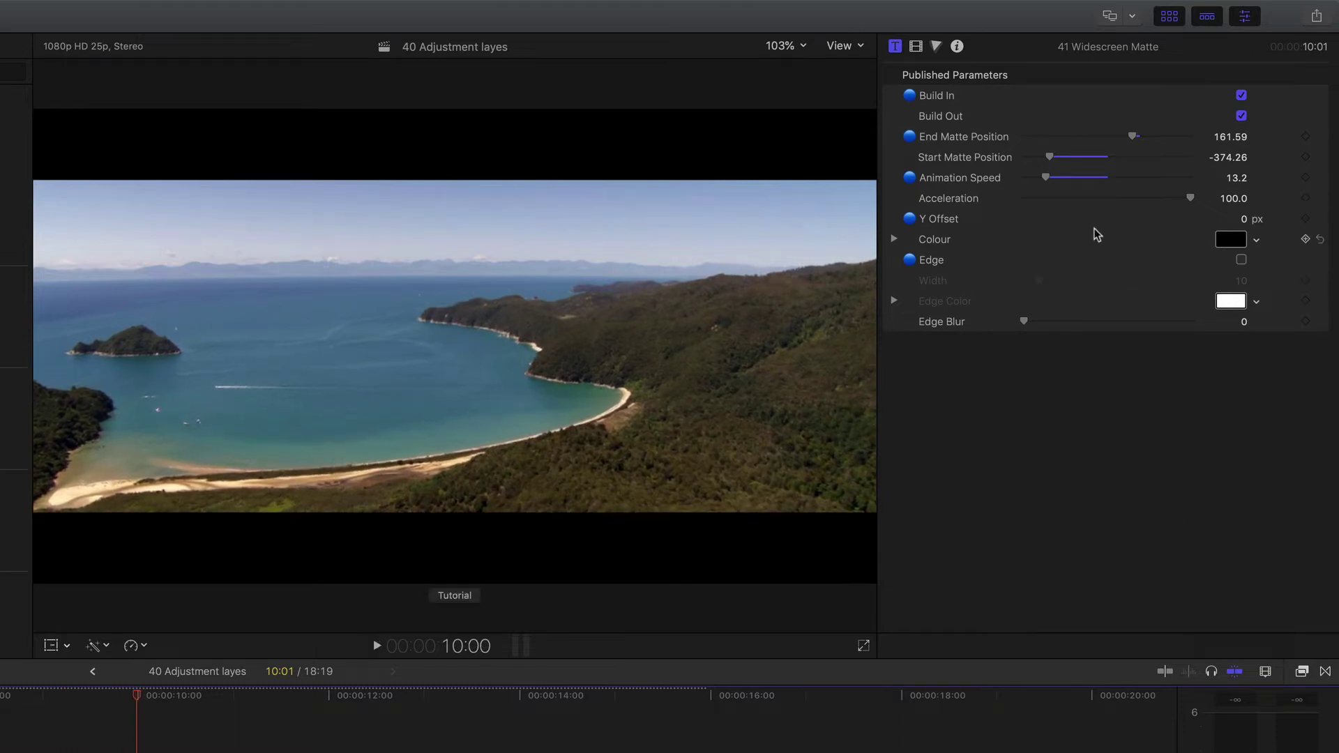
mouse_move(1245, 219)
mouse_down()
mouse_move(1244, 237)
mouse_move(1245, 205)
mouse_move(1243, 237)
mouse_move(1242, 222)
mouse_up()
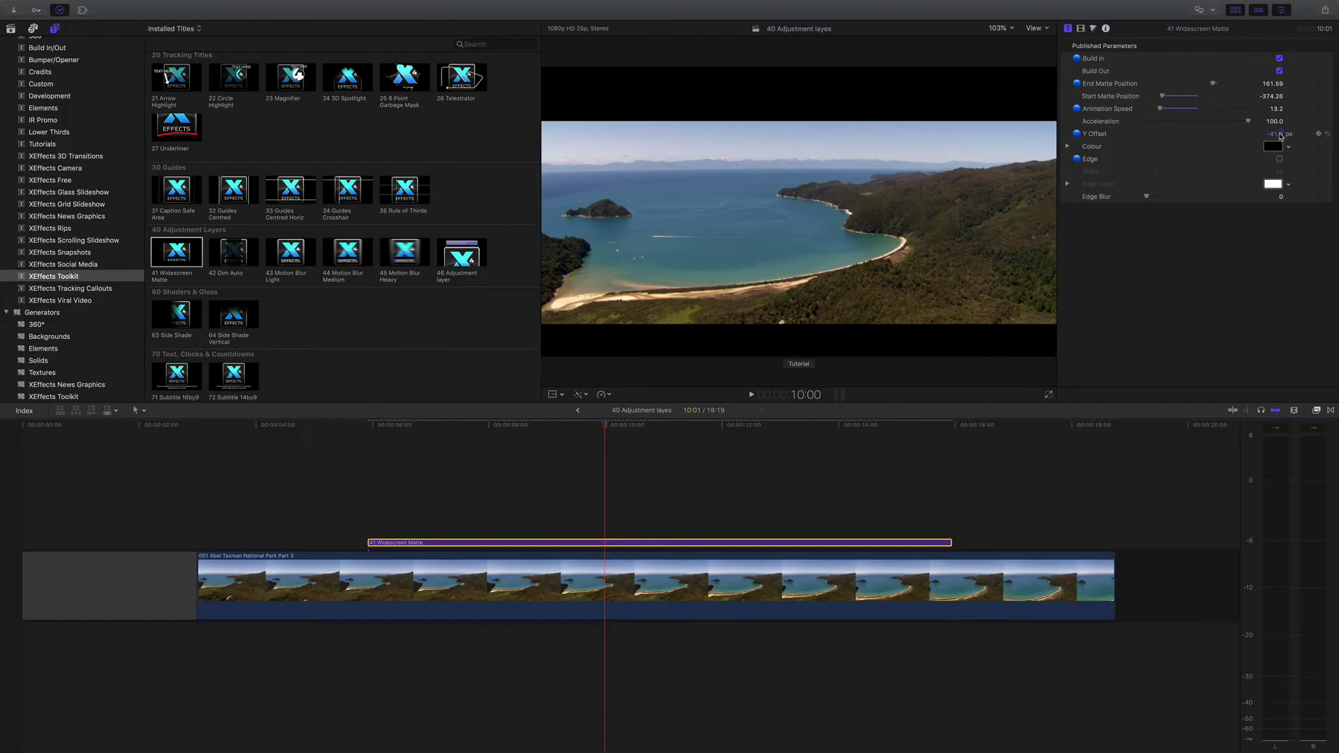
click(1272, 148)
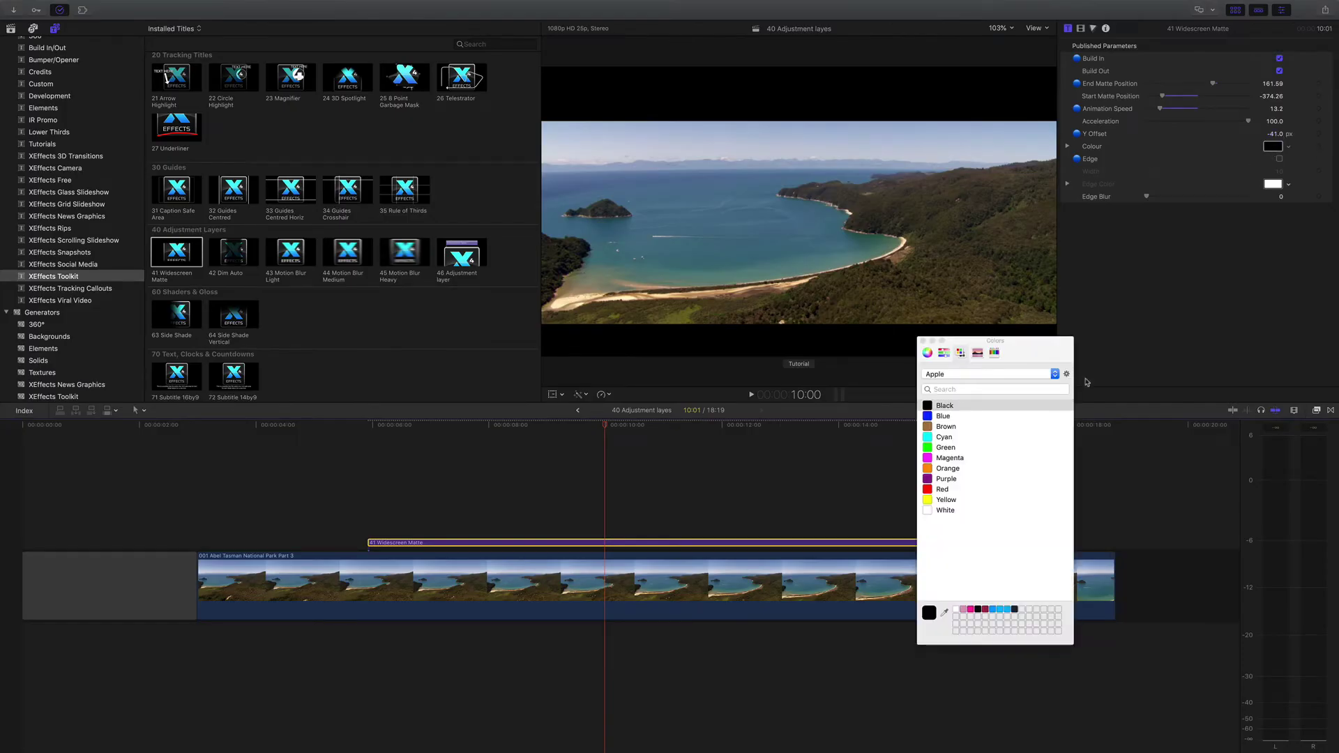
click(932, 438)
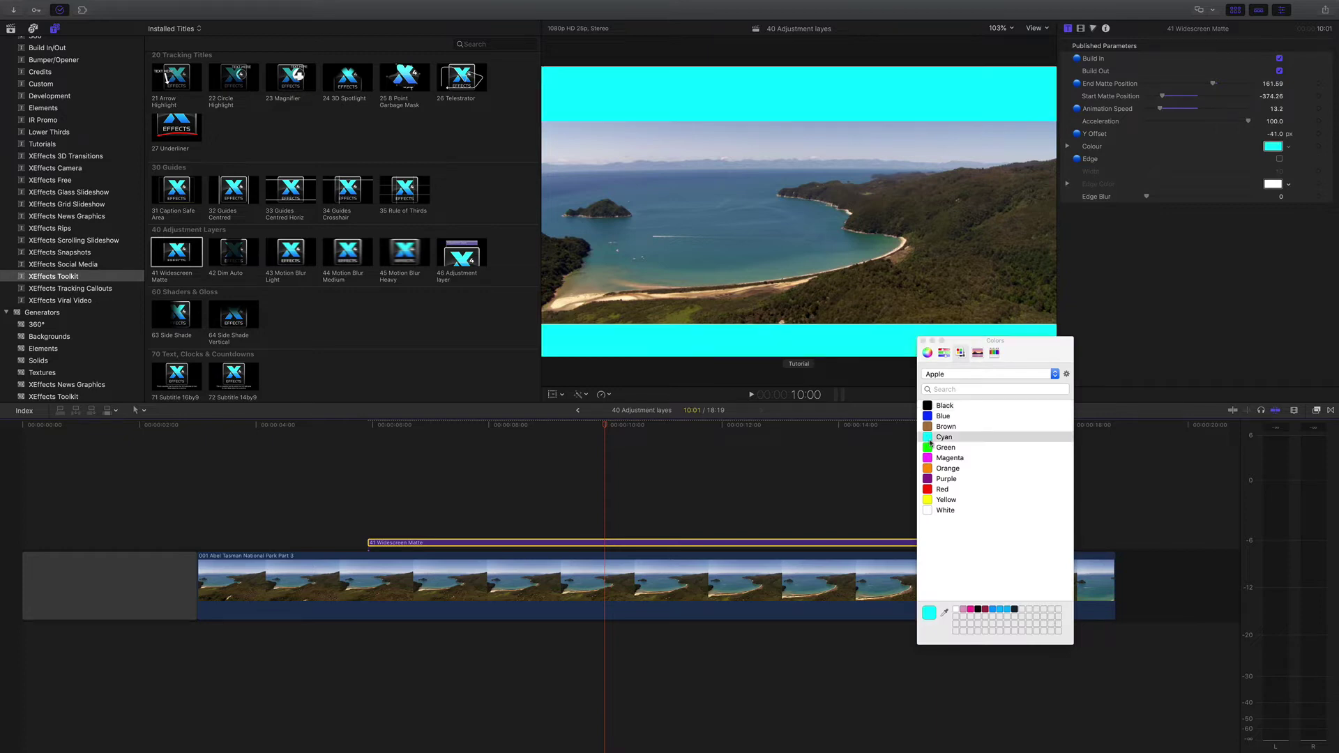
click(927, 406)
click(921, 341)
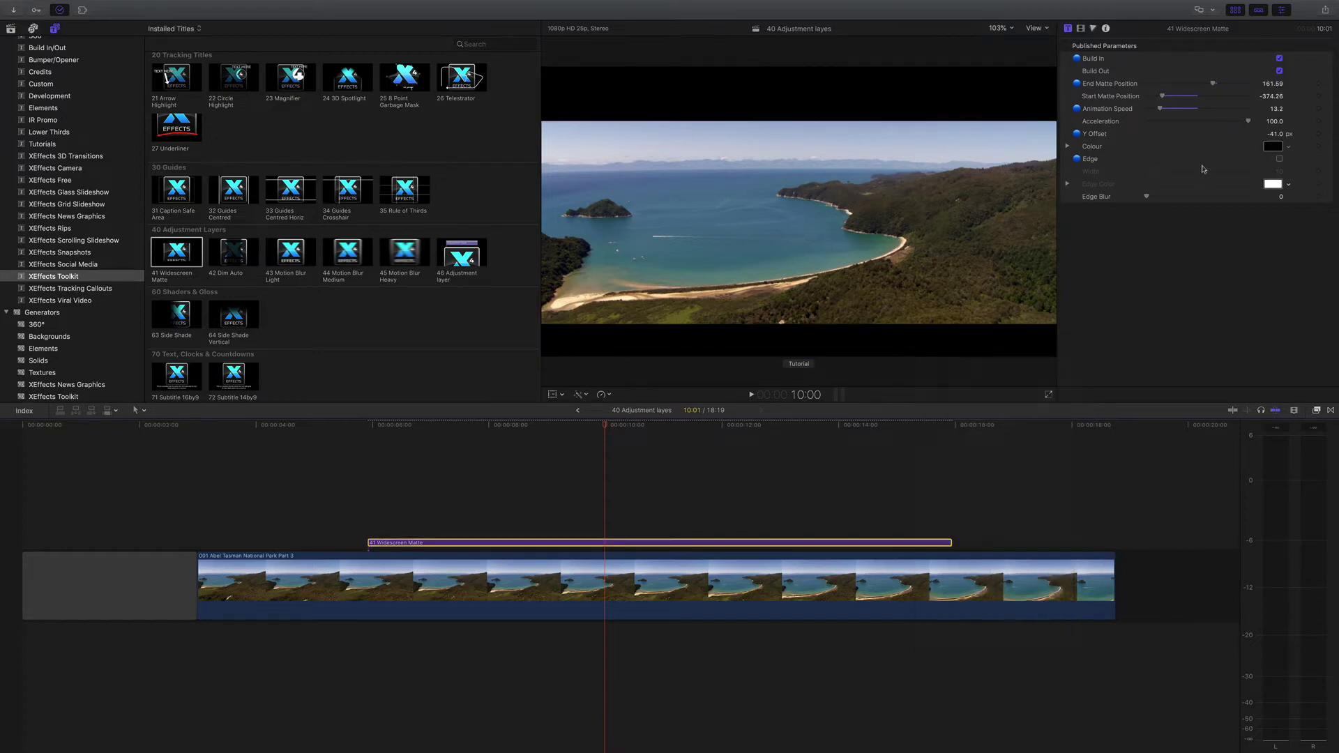
click(1279, 159)
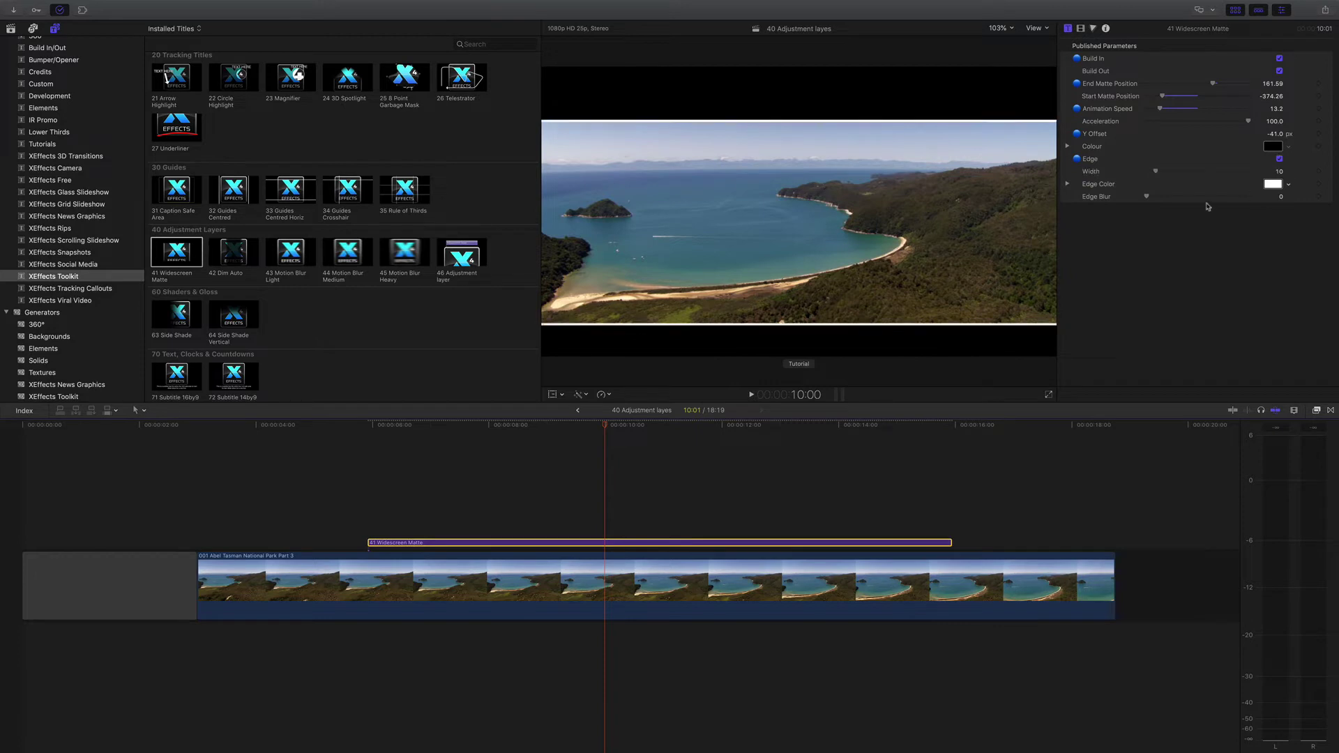
drag(1147, 196, 1083, 193)
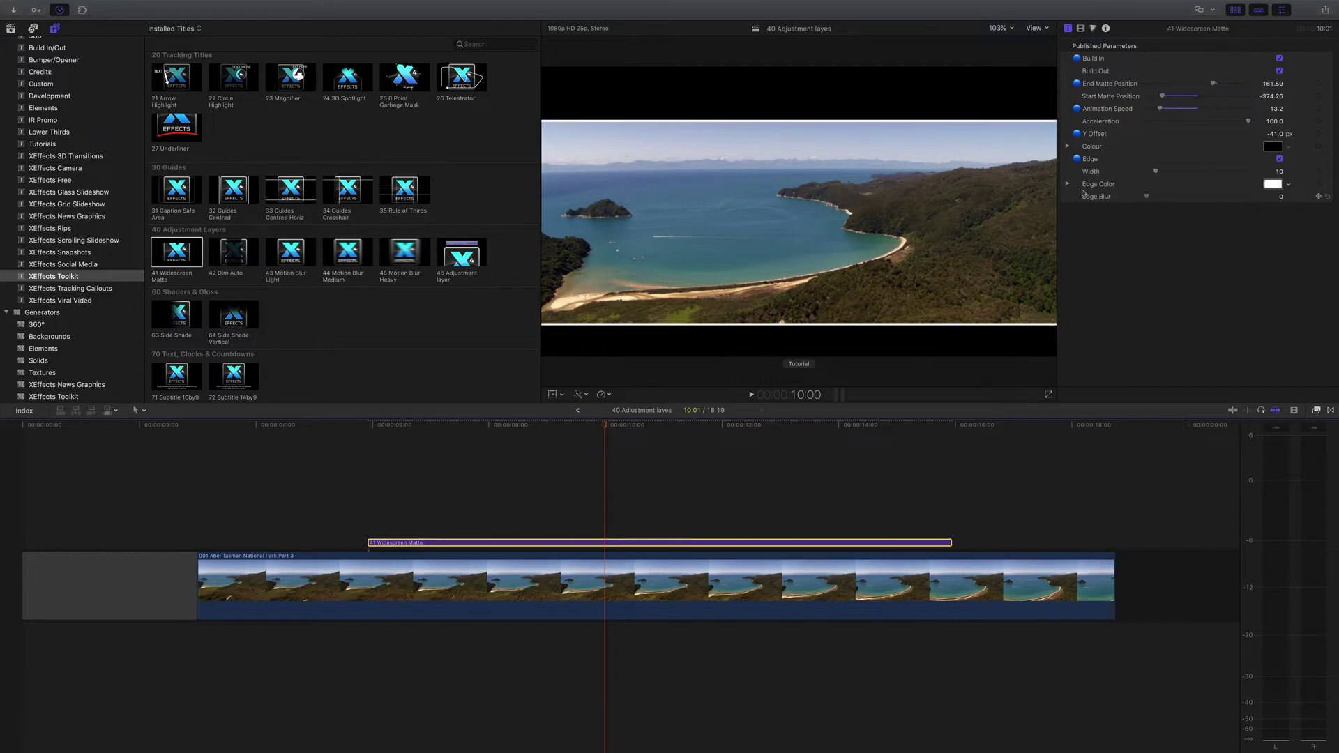
click(1279, 159)
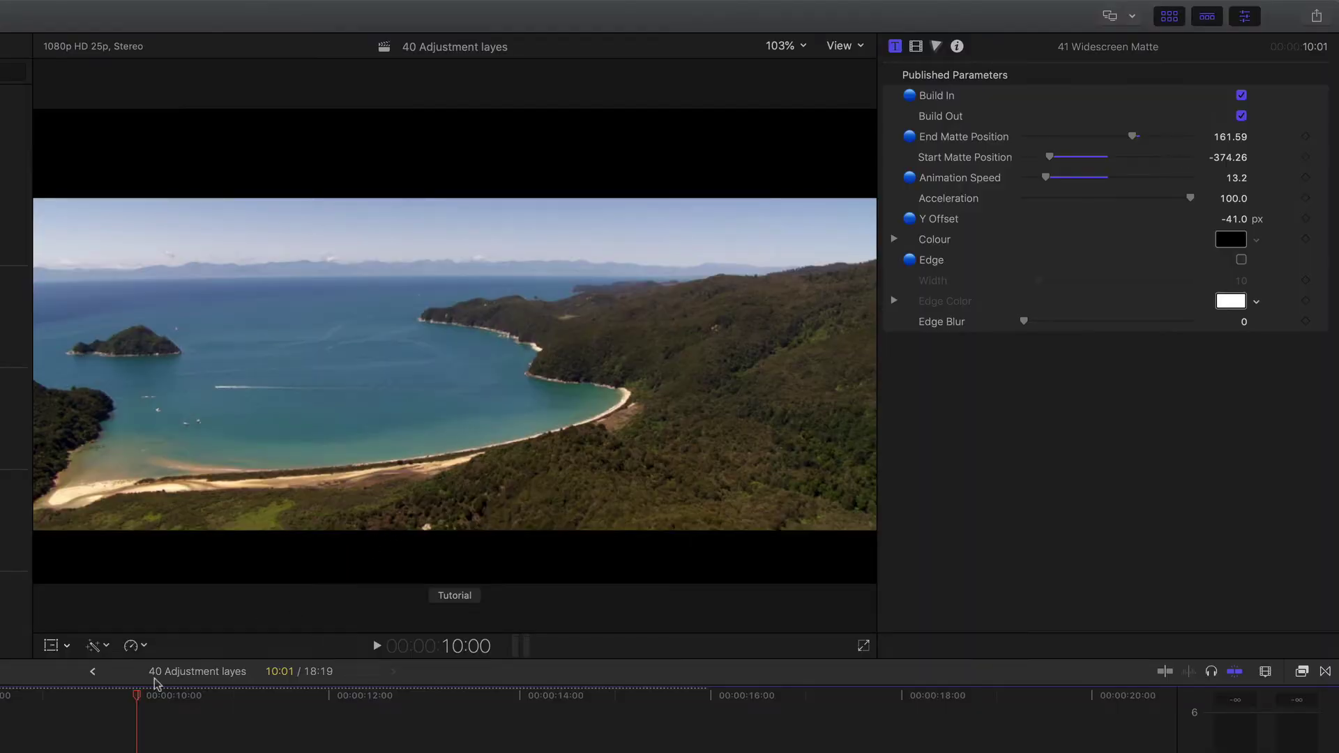
drag(155, 687, 203, 711)
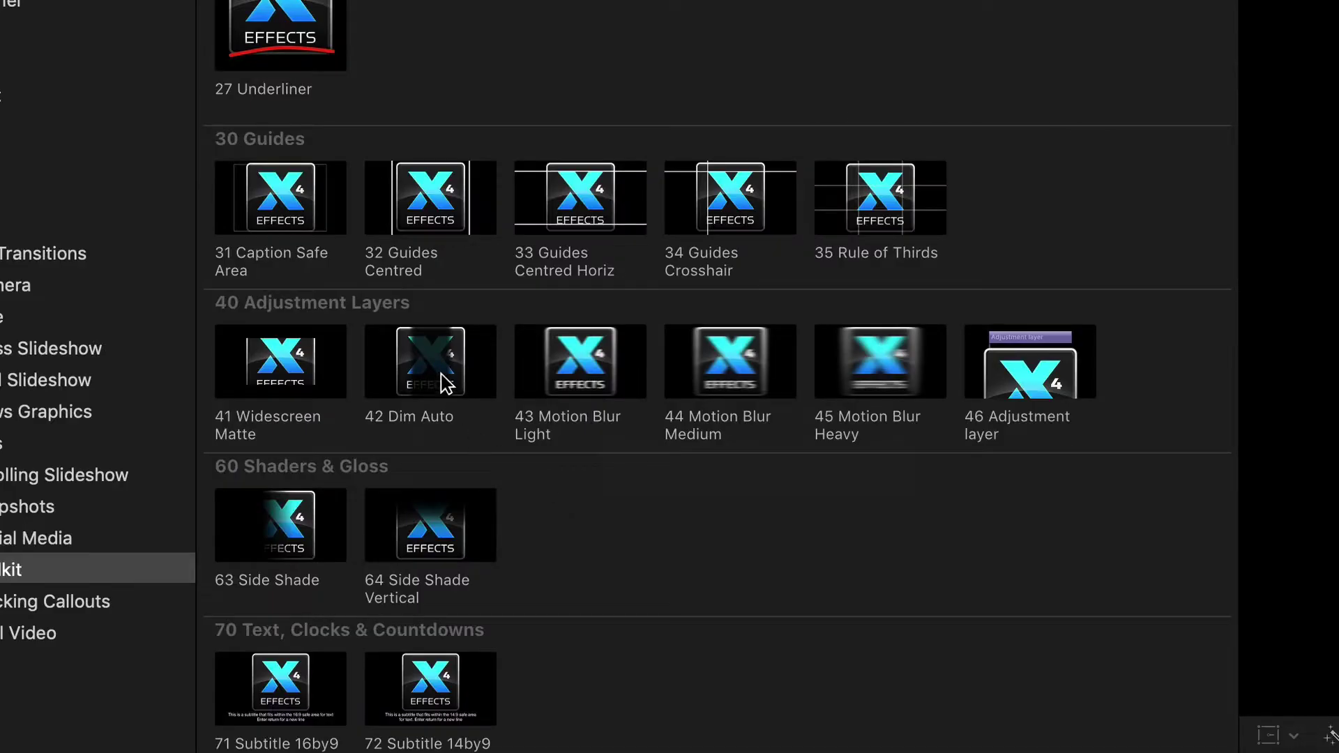
Place the 42 Dim Auto layer above the beach clip and preview its dimming
drag(443, 382, 644, 752)
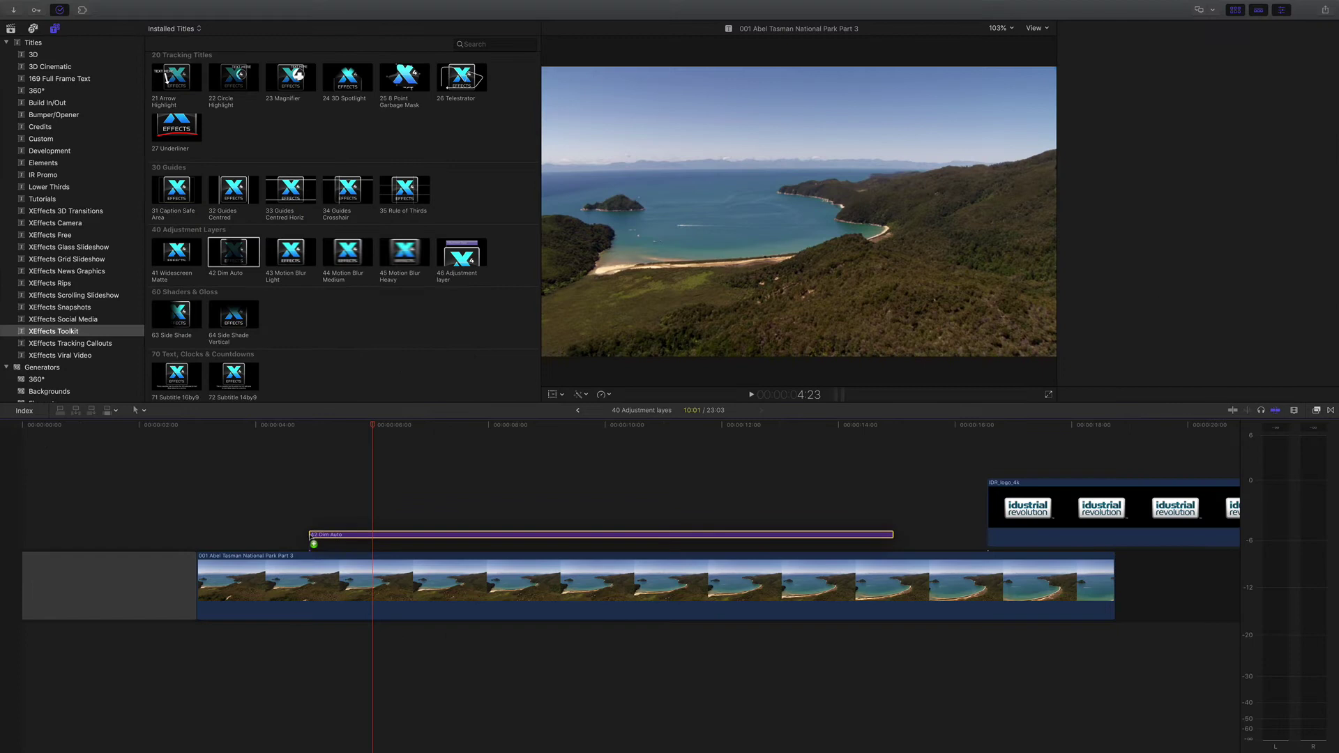
drag(312, 541, 312, 549)
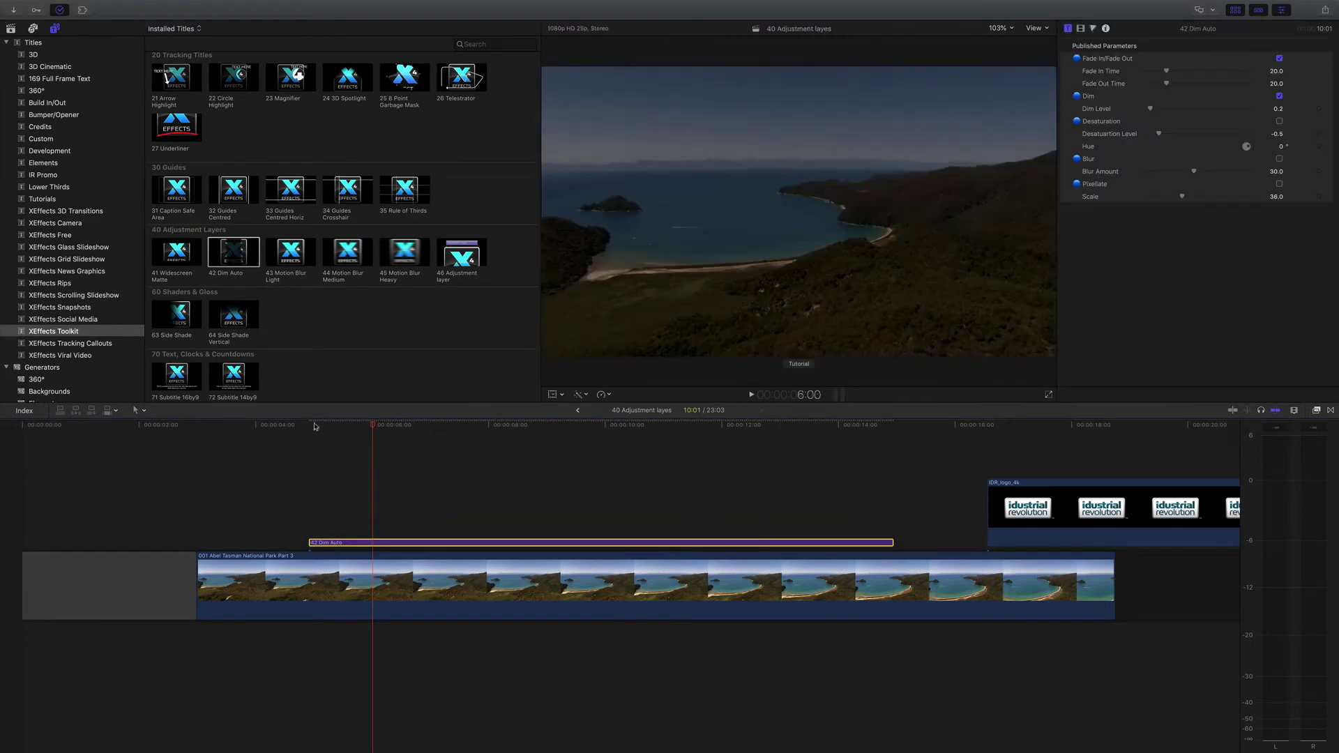
drag(301, 425, 307, 427)
key(space)
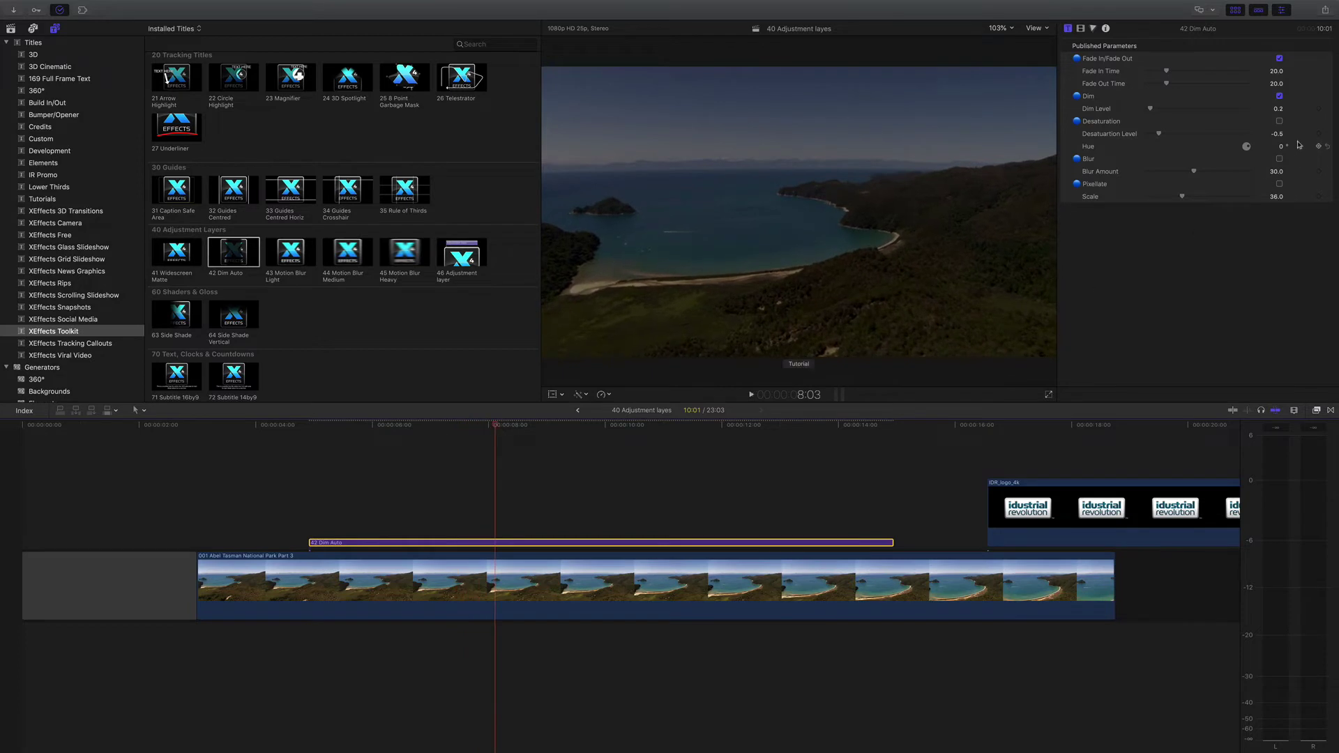
click(307, 425)
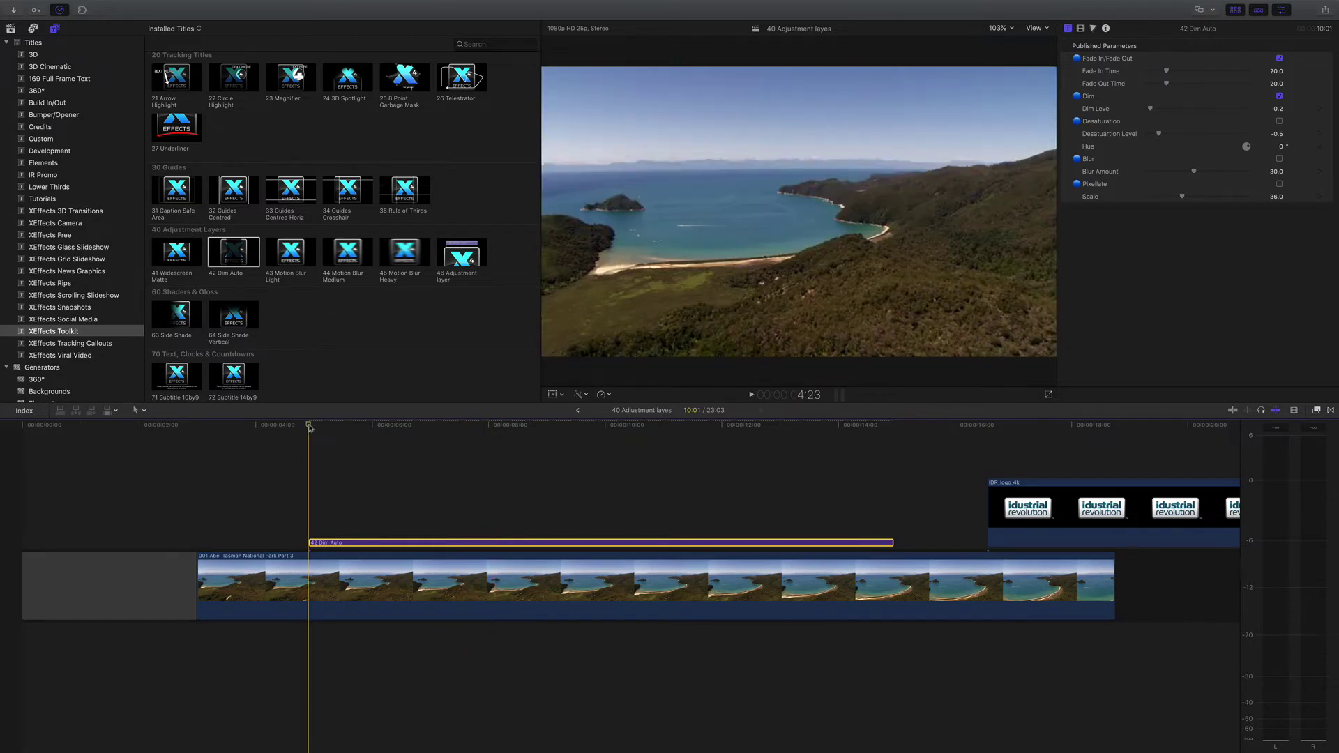
key(space)
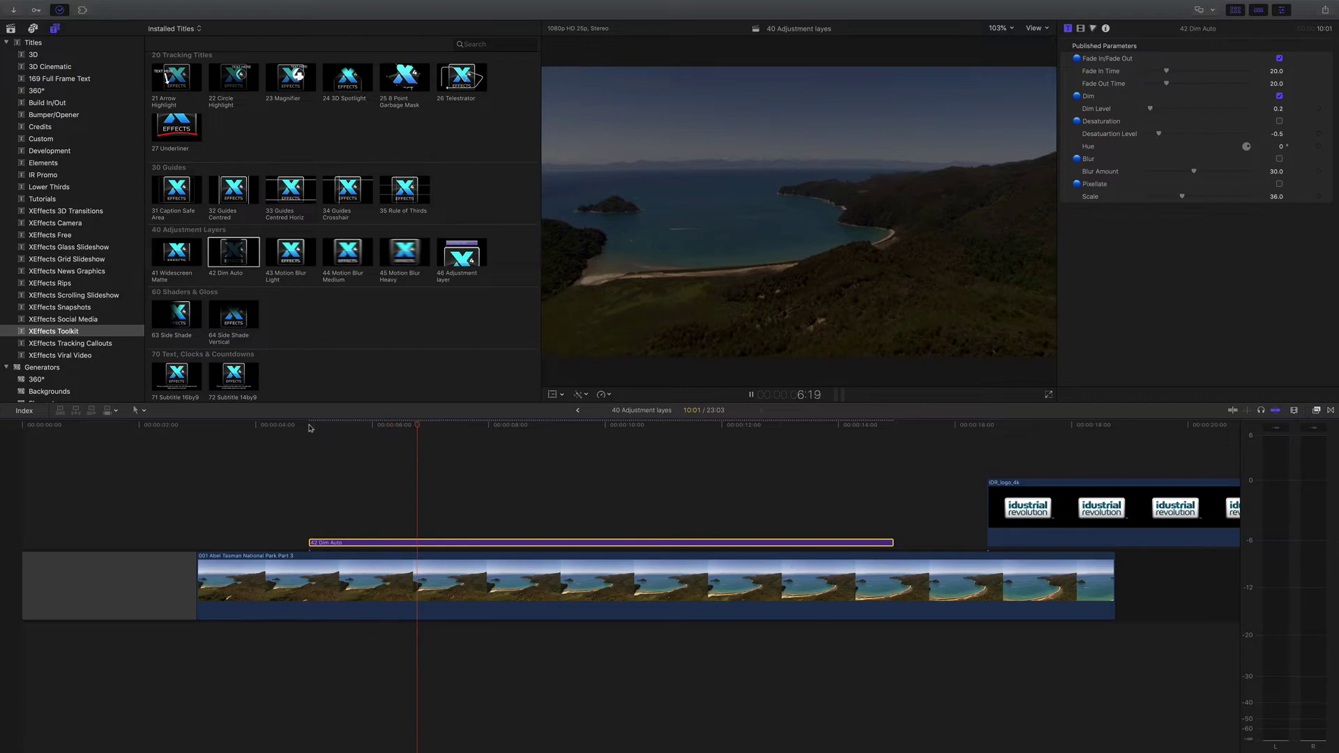
key(space)
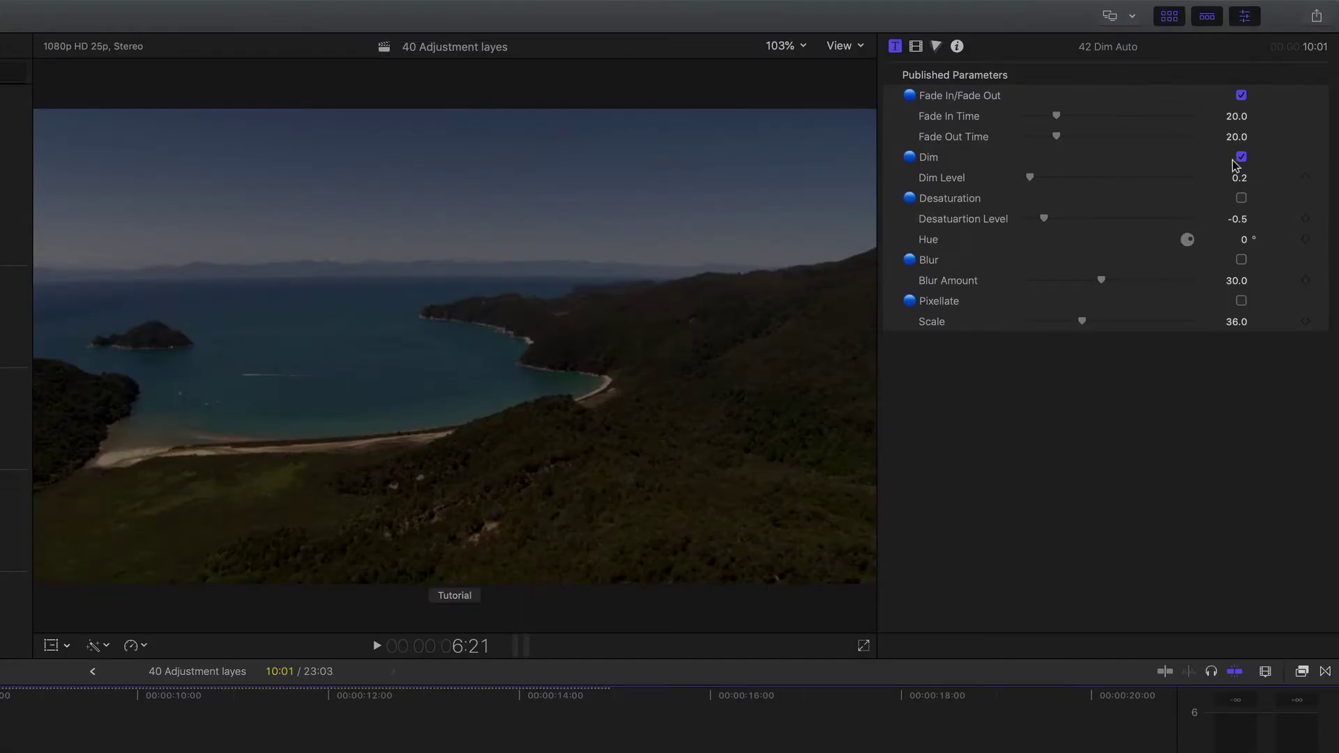
Turn off Dim and Desaturation and turn on Blur in the Dim Auto layer
click(1241, 156)
click(1241, 157)
click(1241, 157)
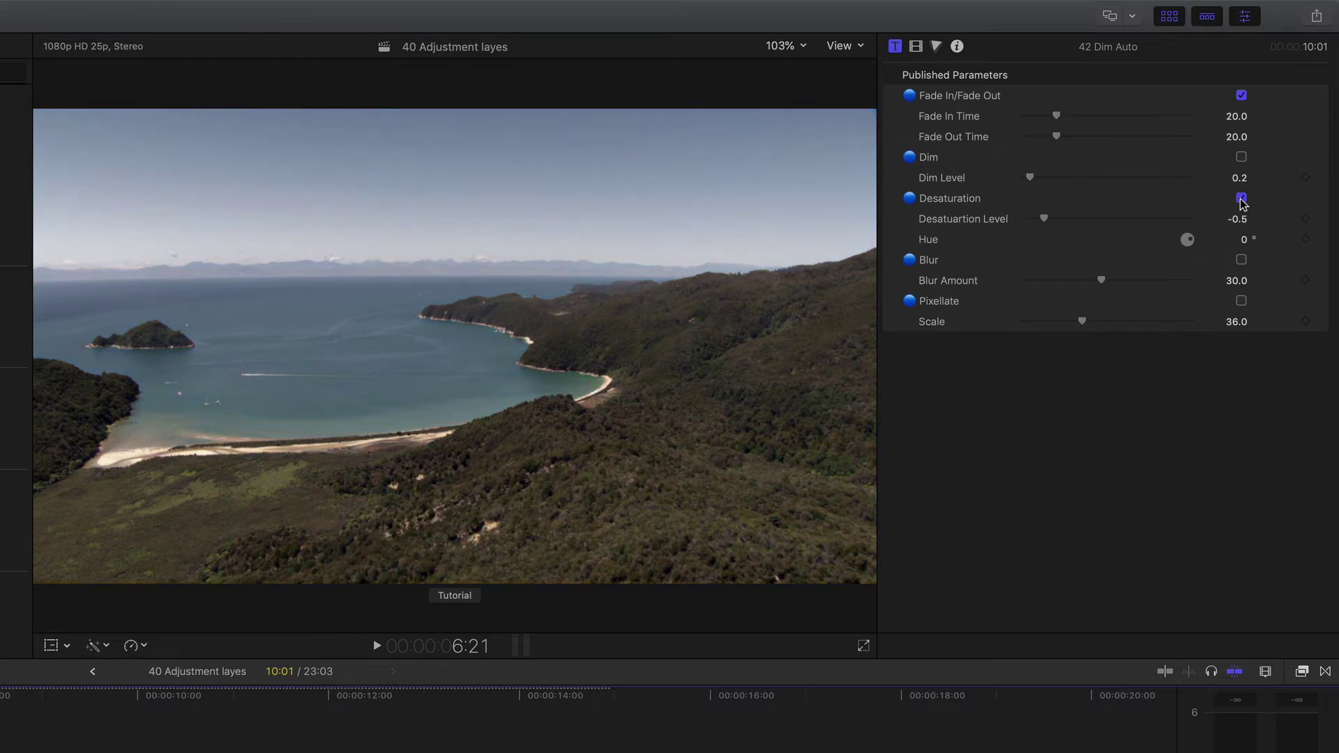
click(1241, 199)
click(1241, 260)
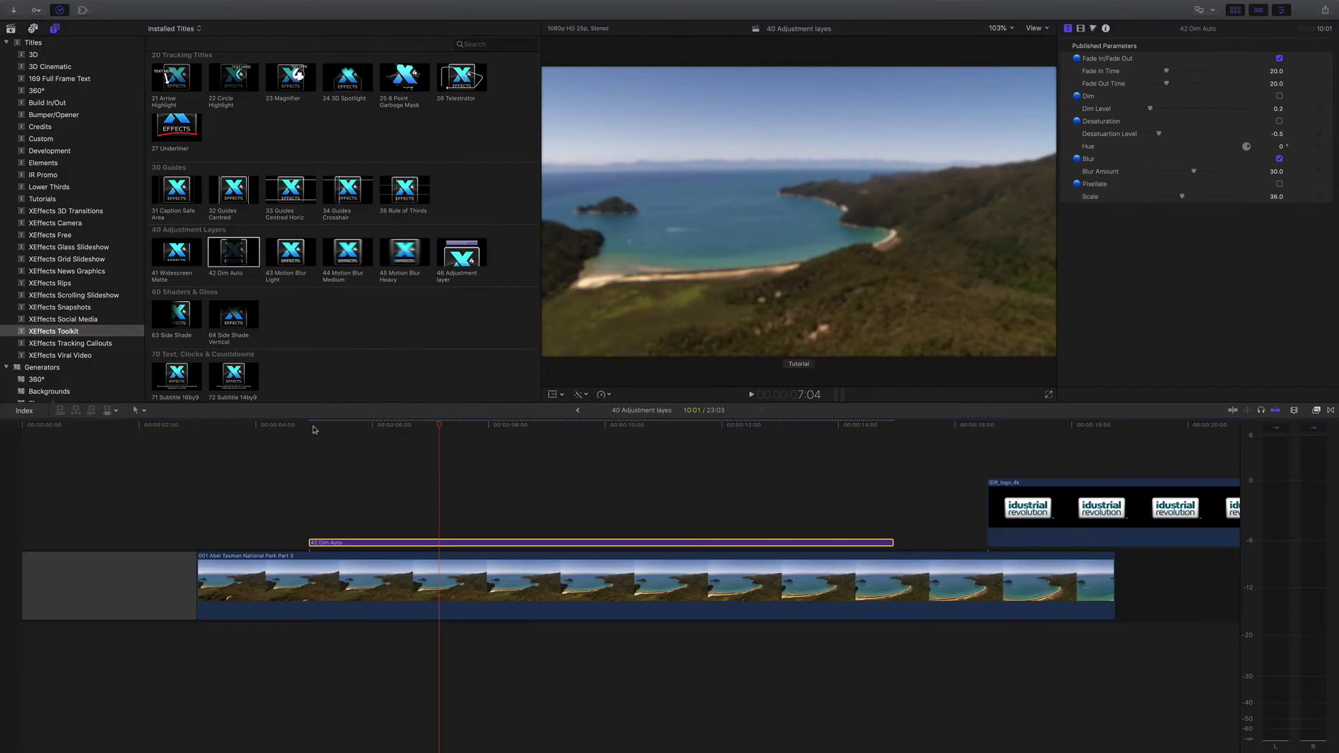
Place the IDR_logo_4k clip at the playhead, nudged earlier, with a transition at its start
drag(1134, 509, 474, 467)
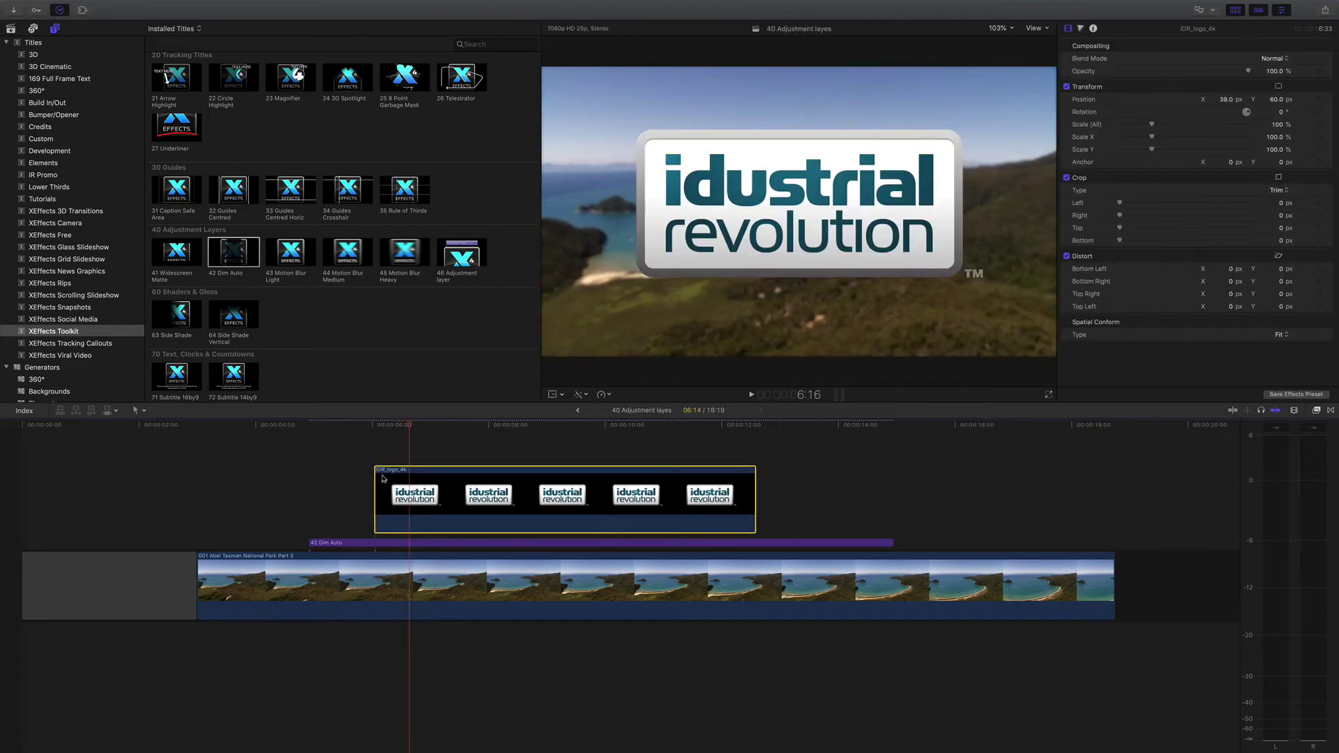
key(super+t)
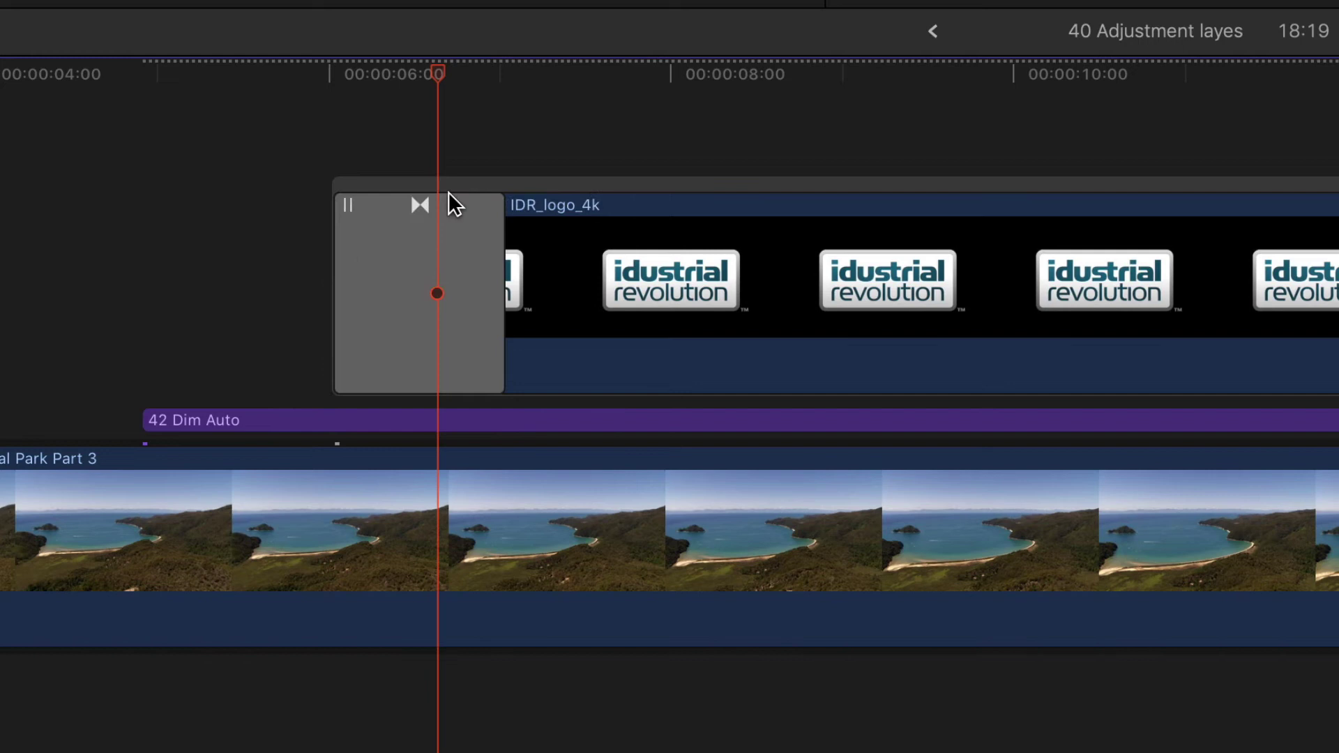
drag(487, 182, 364, 183)
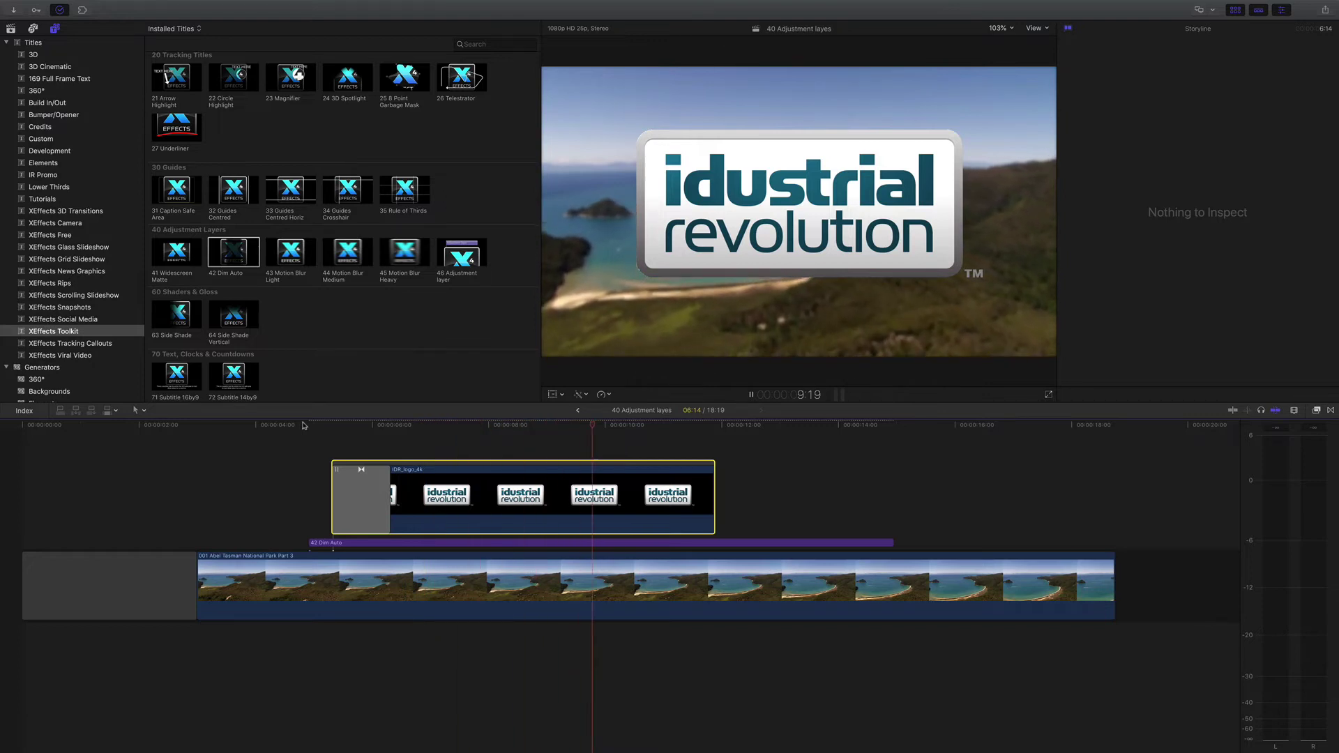
key(space)
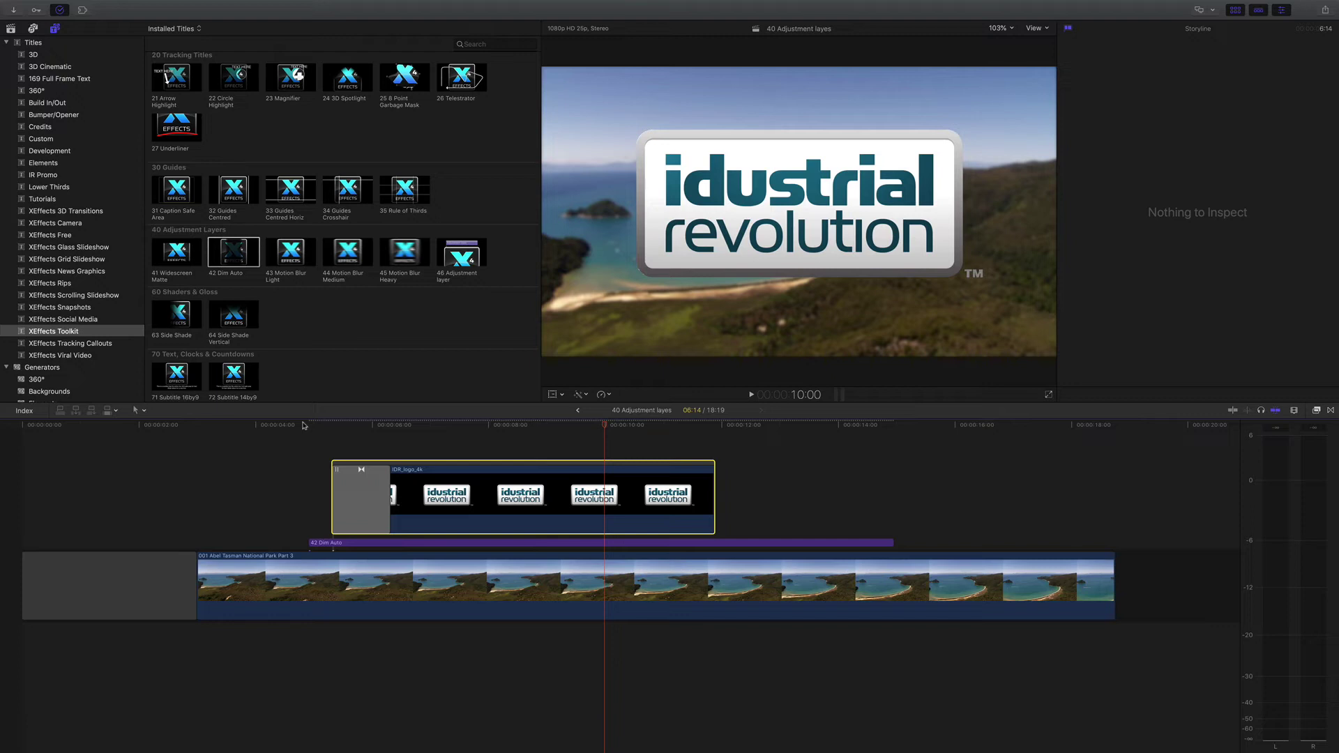
click(348, 253)
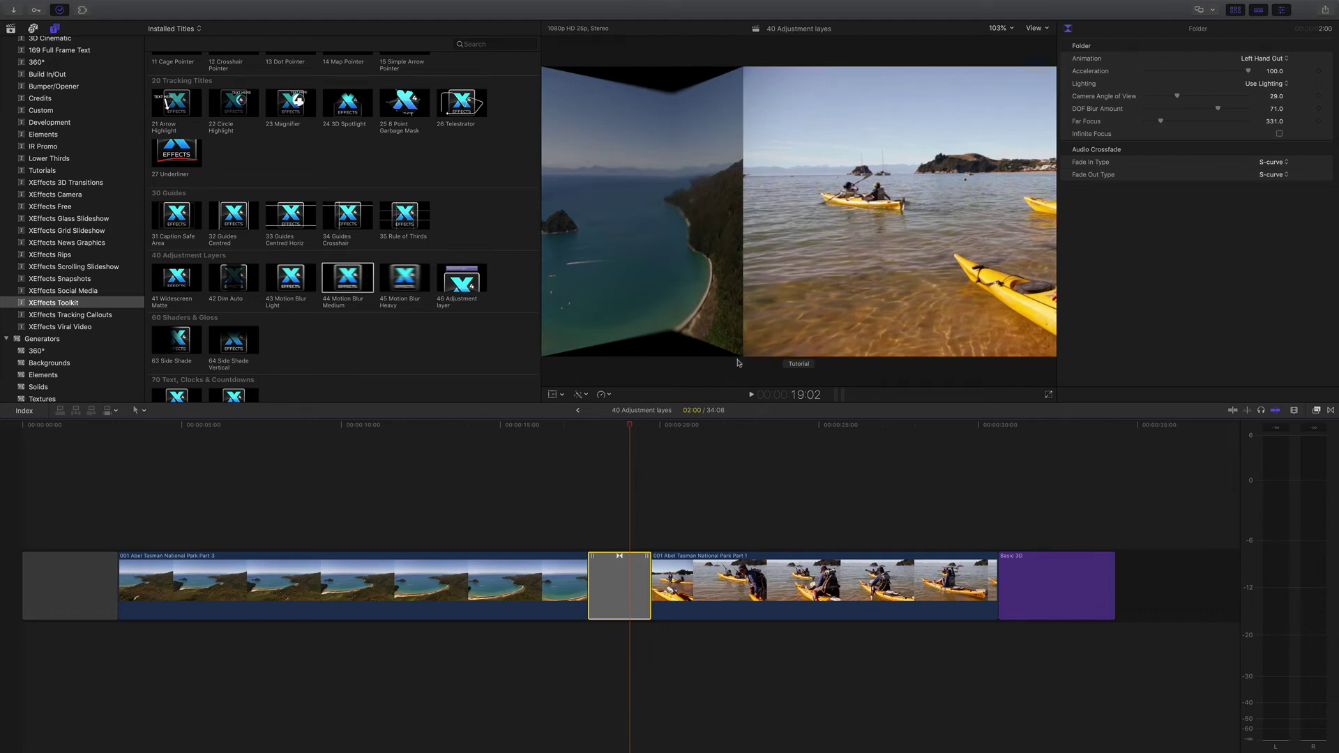
Connect a 44 Motion Blur Medium layer above the beach-to-kayak transition and play it back
click(624, 579)
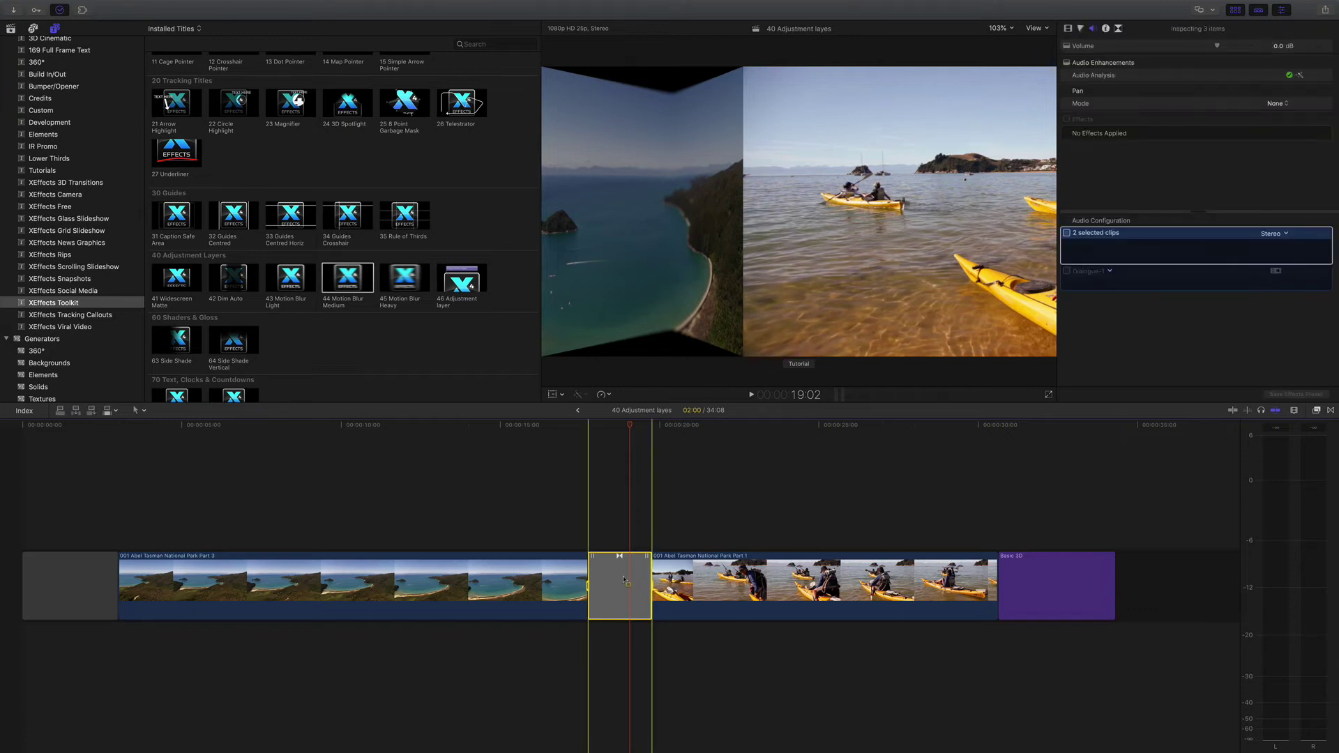
click(355, 289)
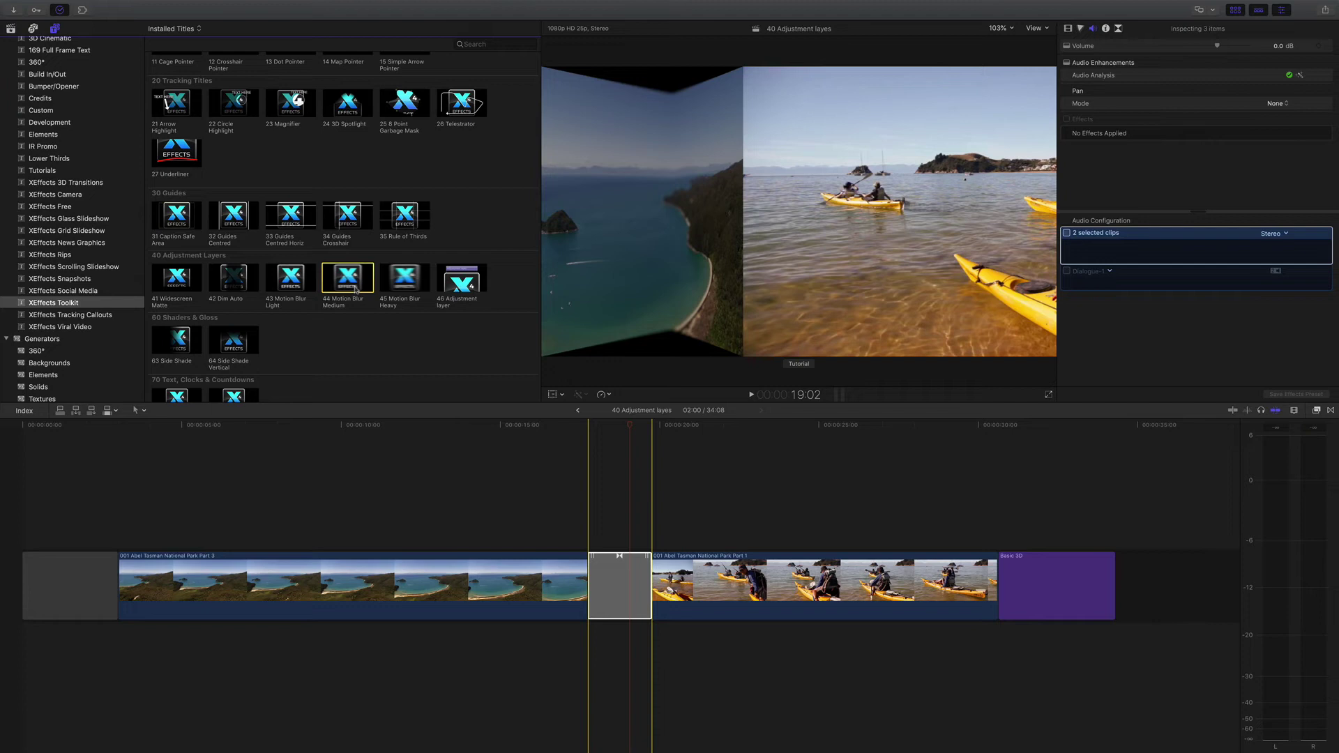
key(q)
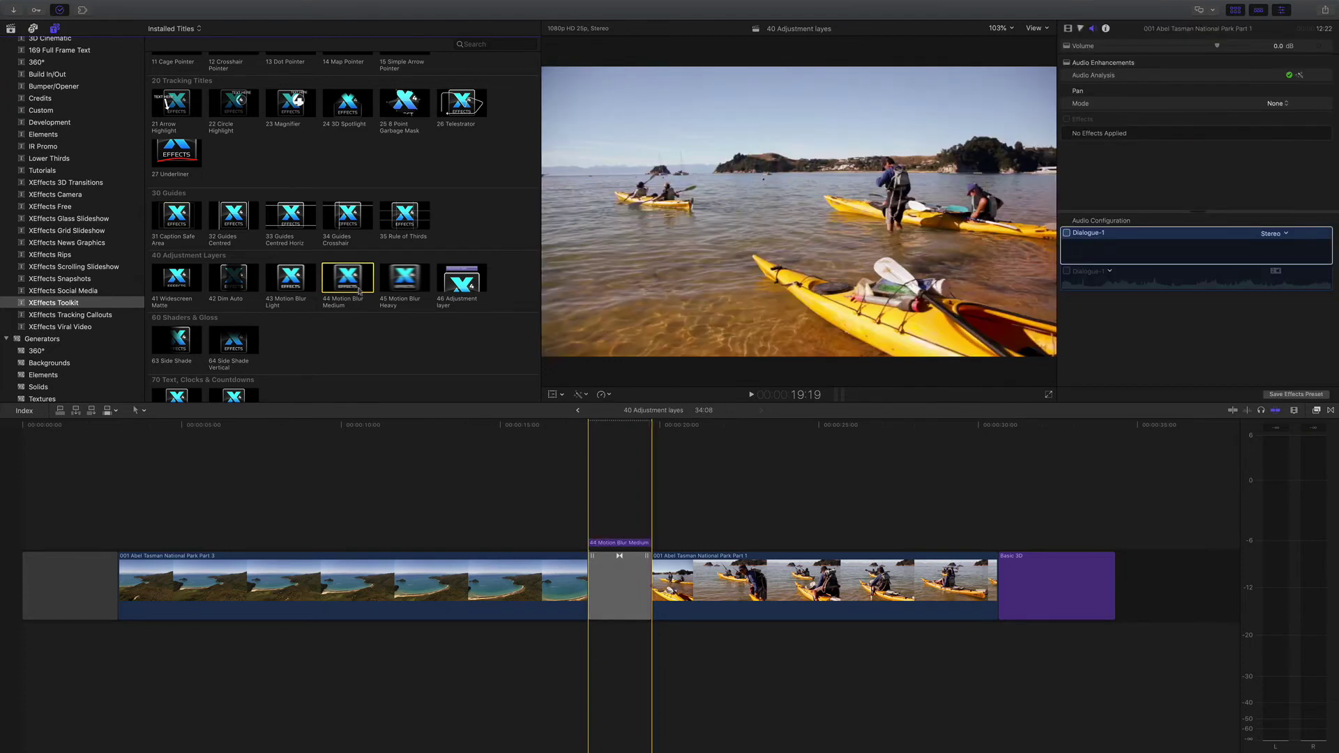
click(619, 426)
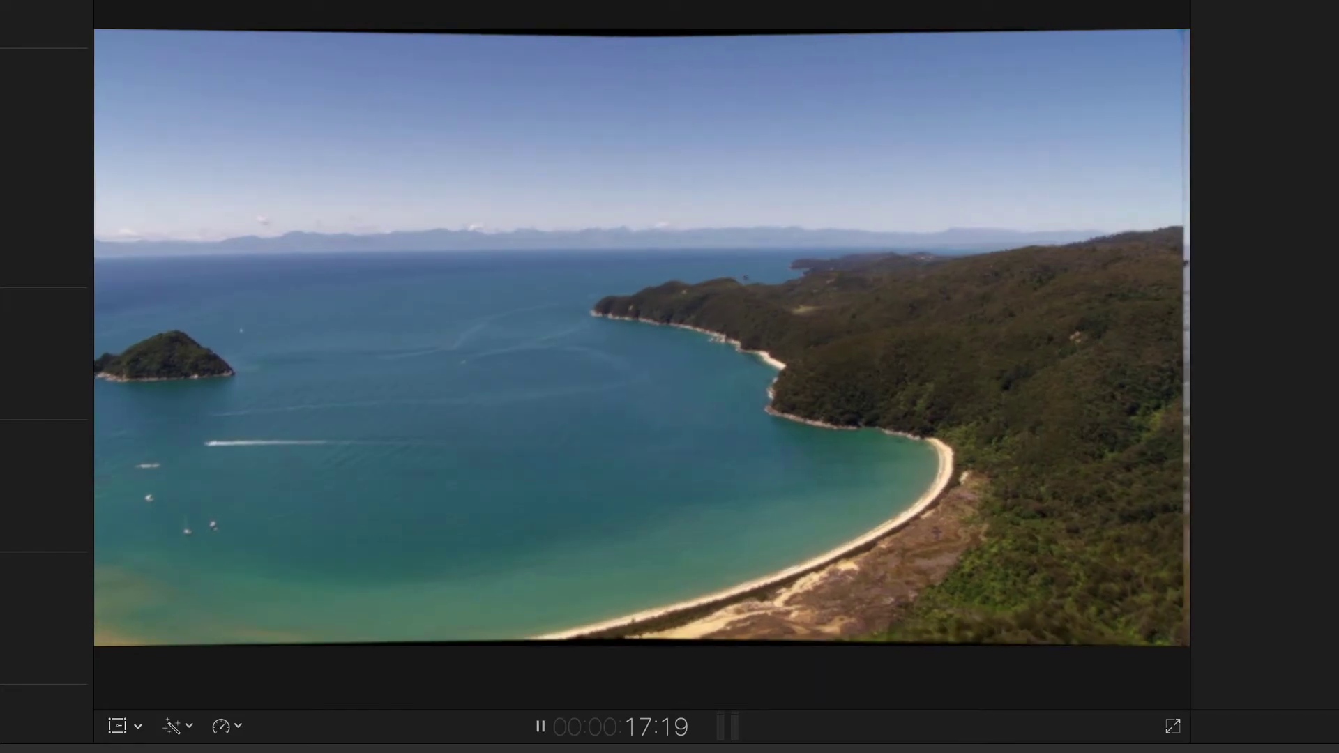
key(space)
key(space)
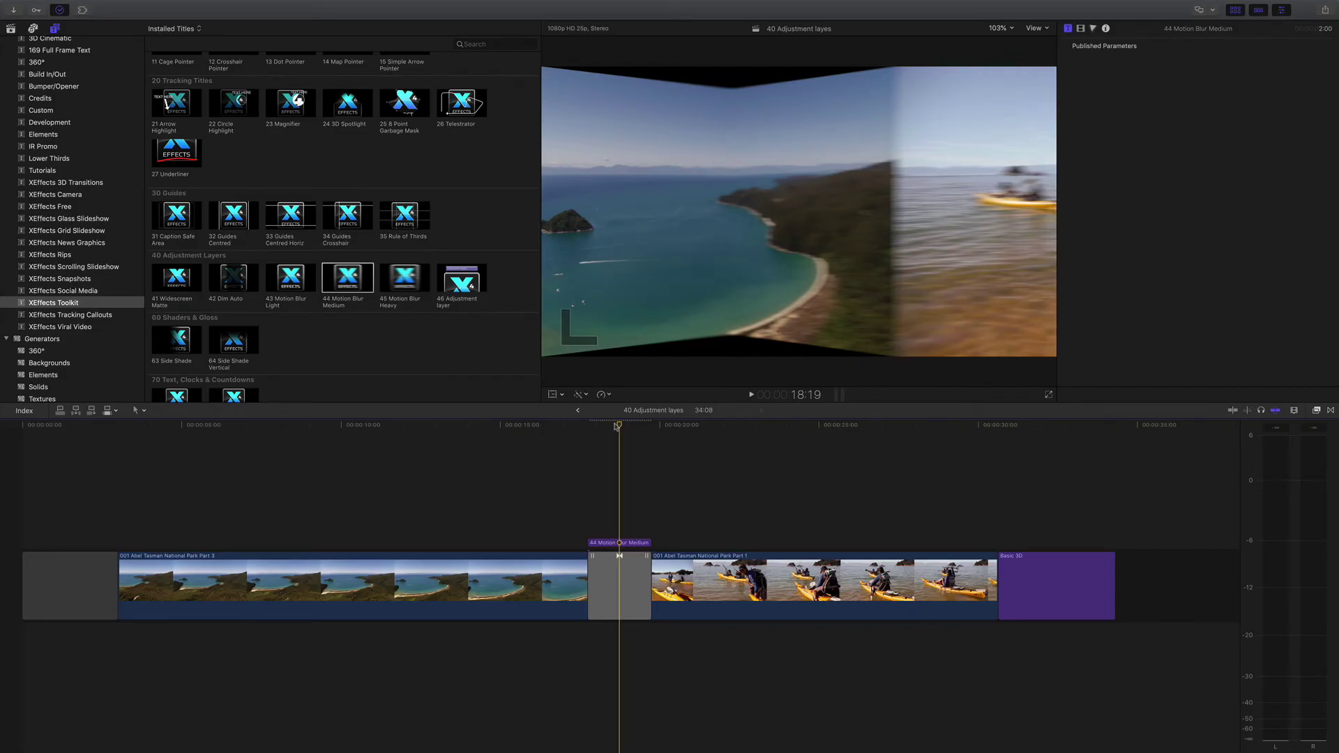
Preview the BASIC 3D title animation from its start
scroll(616, 426, right, 5)
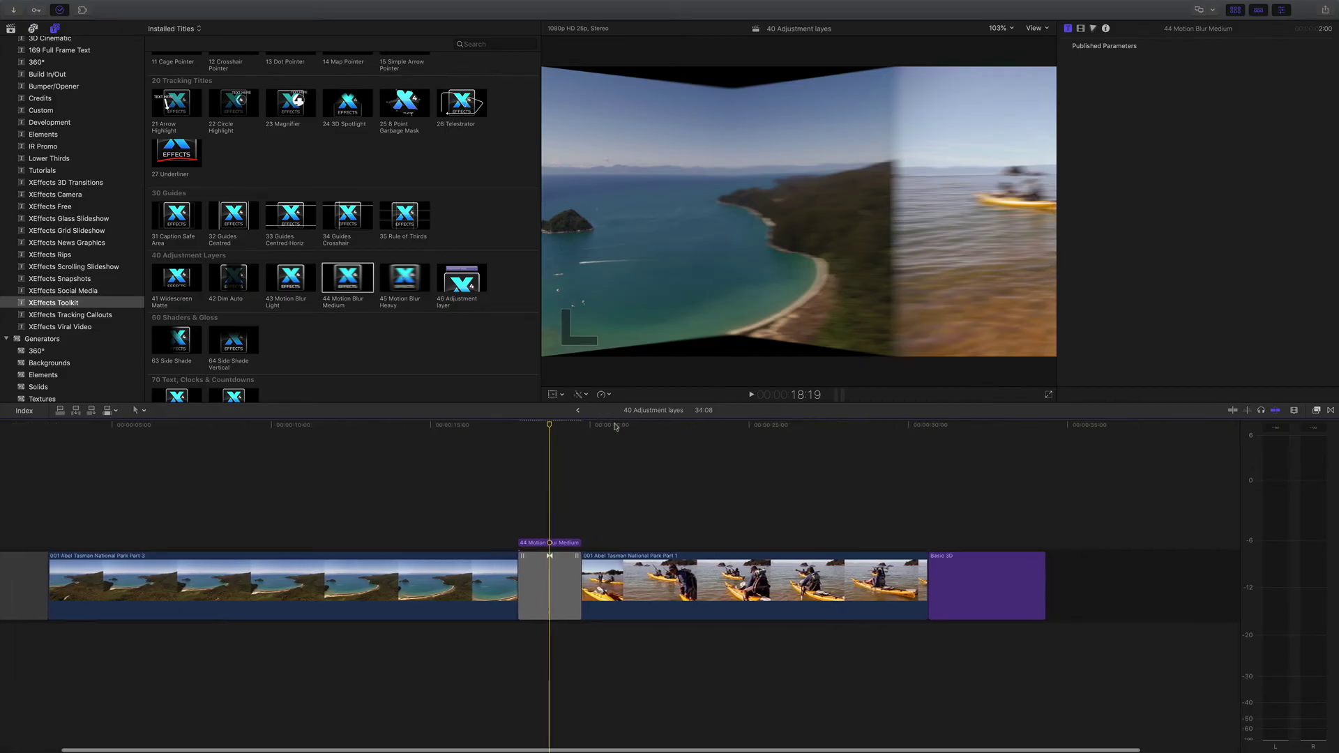
scroll(616, 426, right, 4)
click(871, 427)
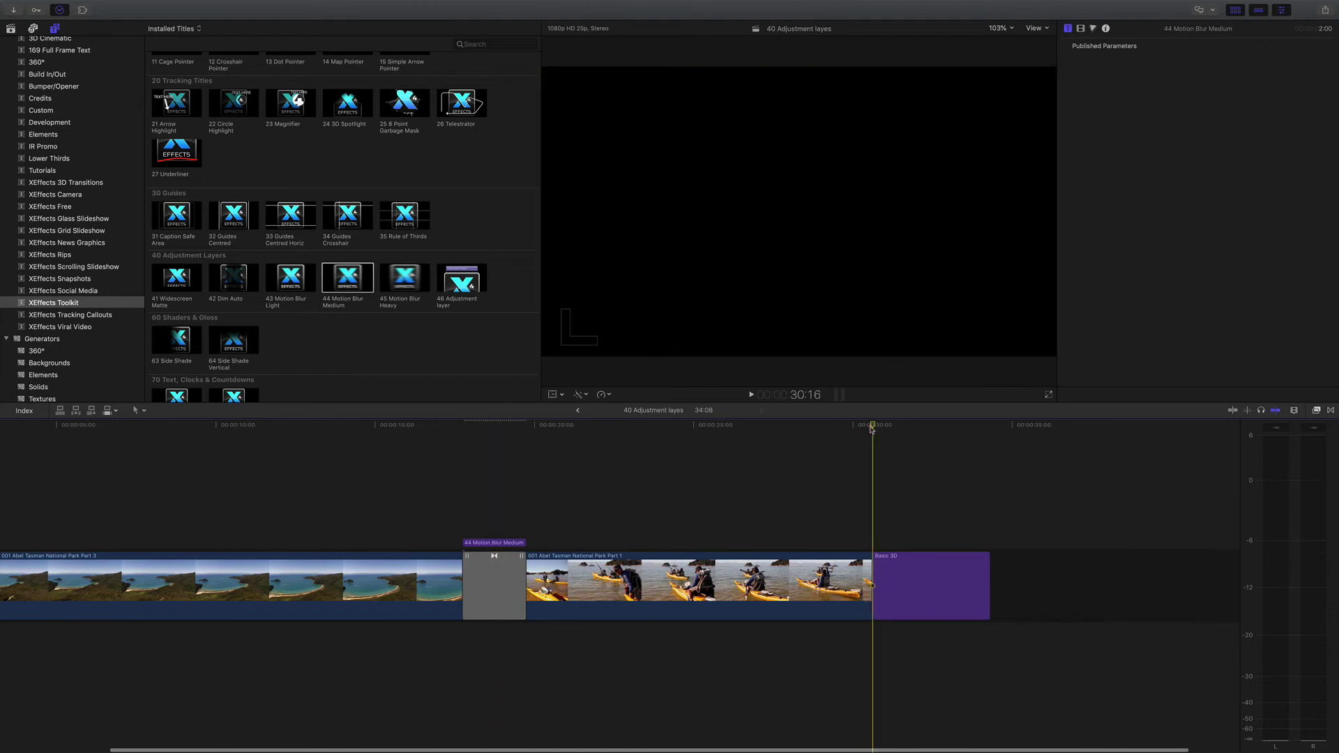
key(space)
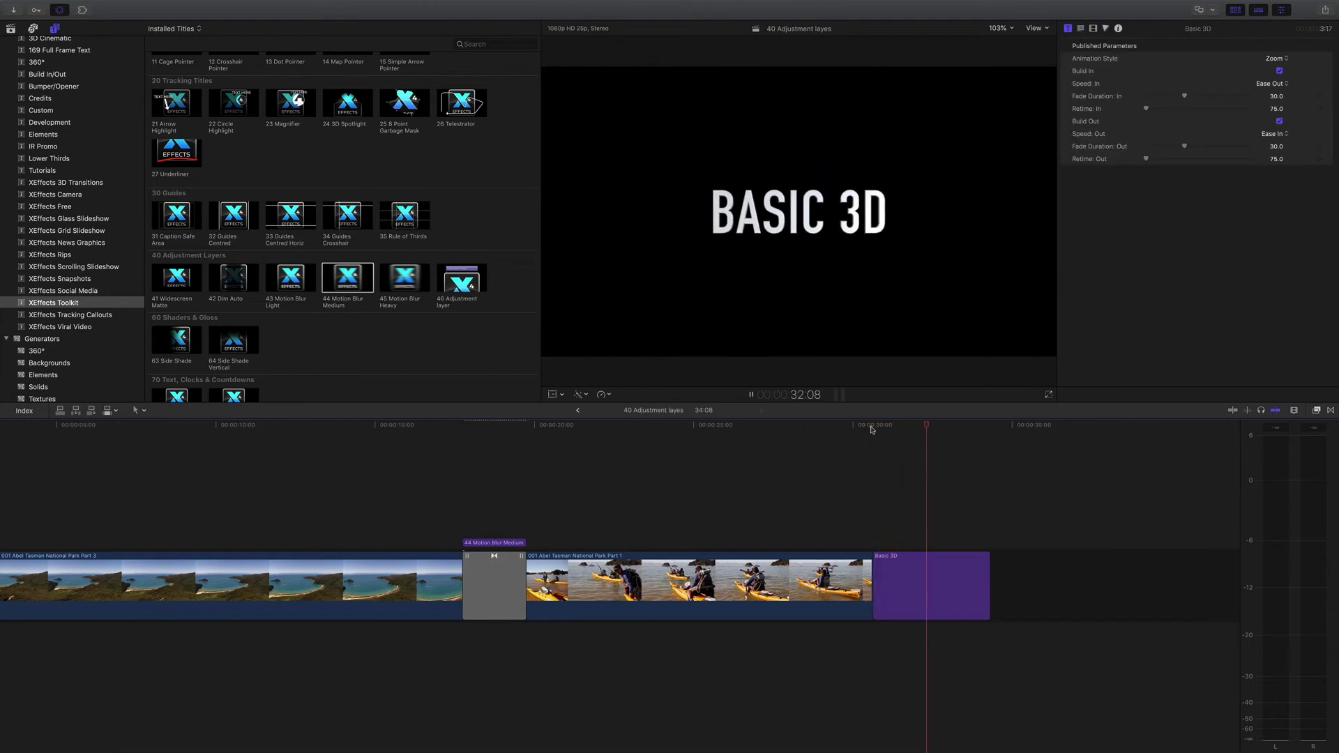
click(873, 427)
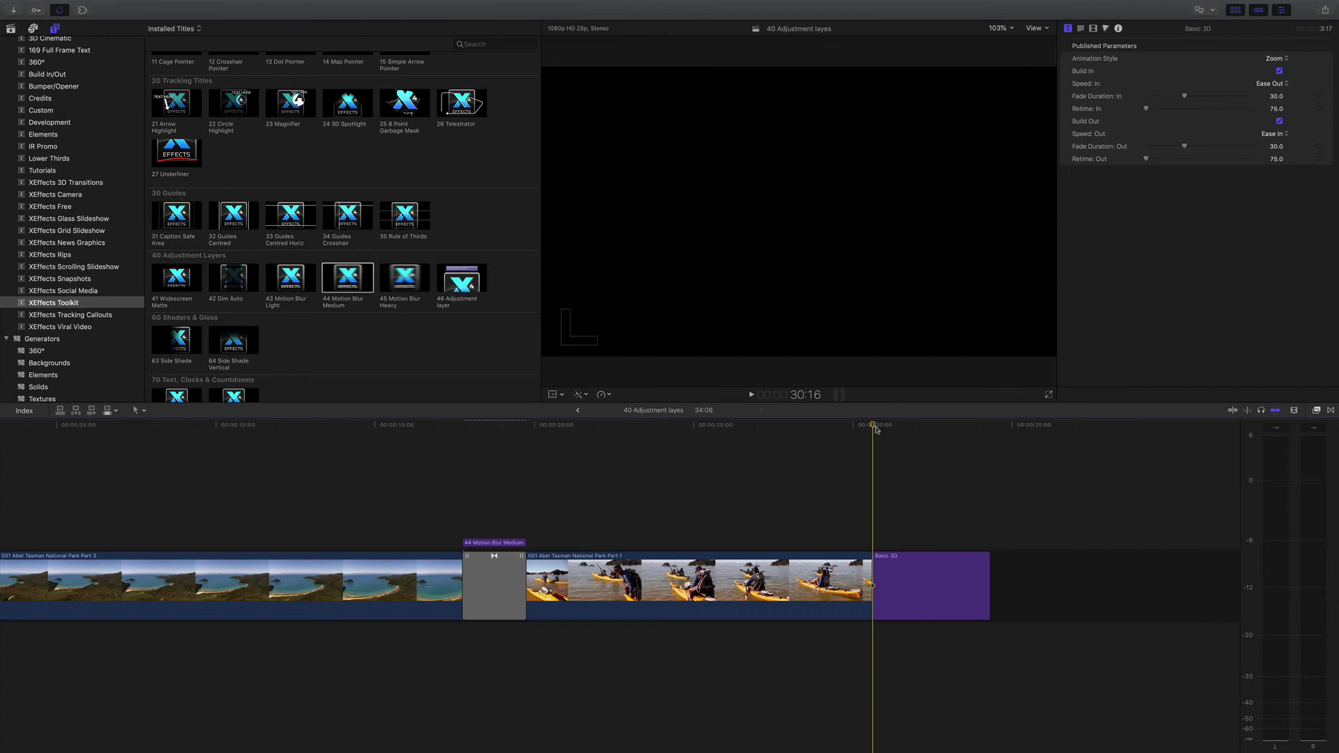
key(space)
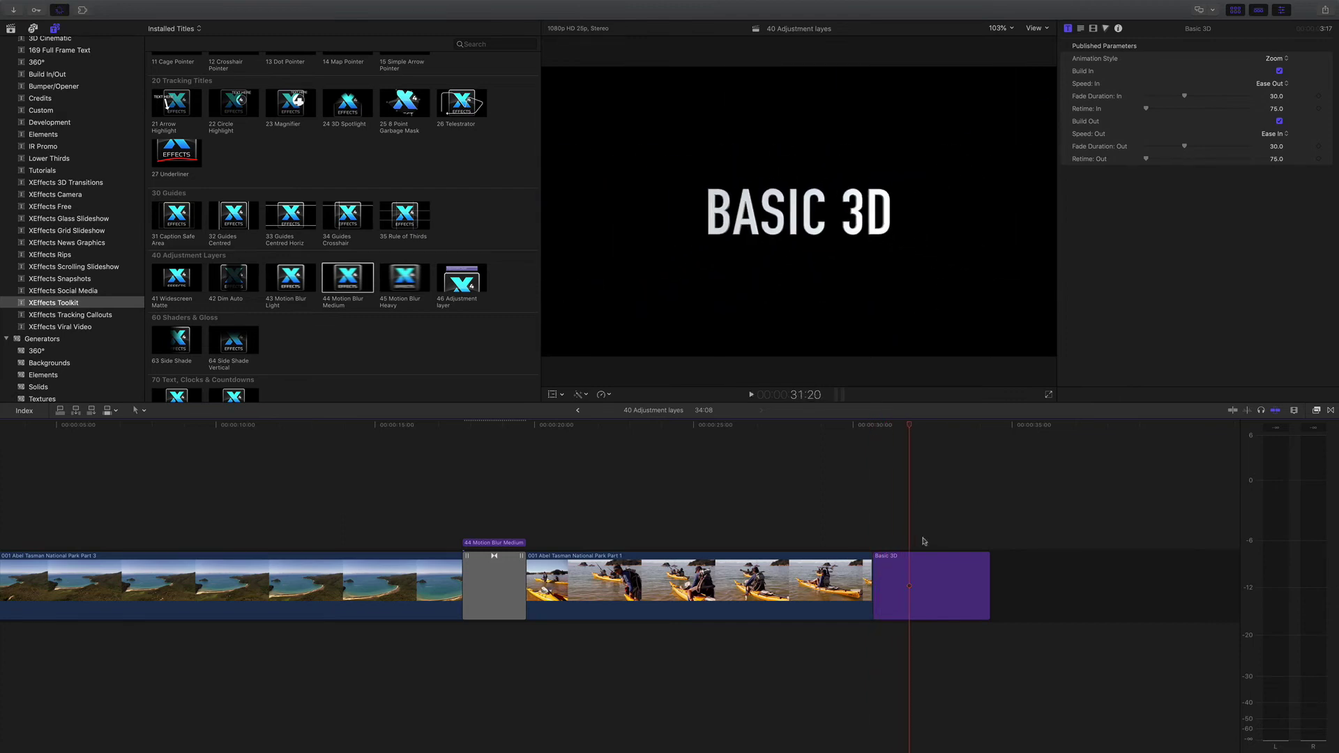
Add a 44 Motion Blur Medium layer above the Basic 3D title and play it
click(920, 572)
drag(919, 571, 922, 574)
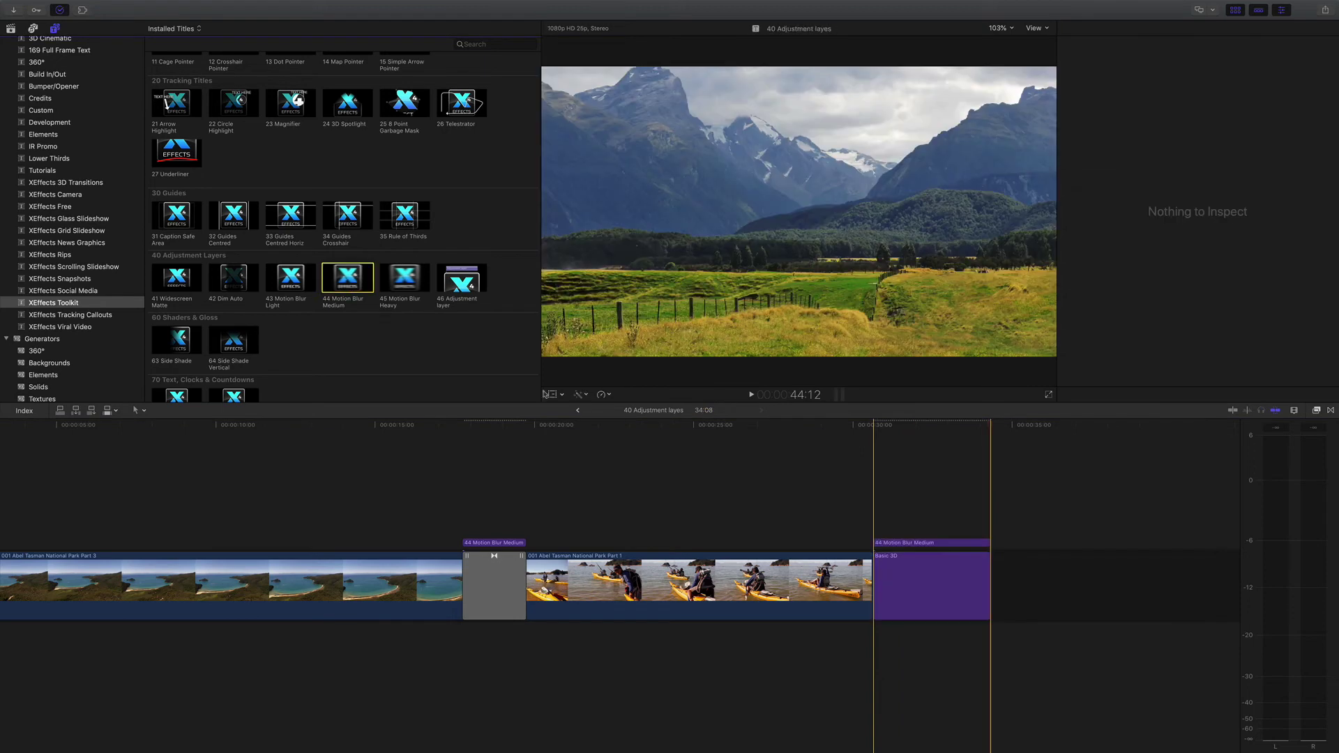
click(876, 427)
key(space)
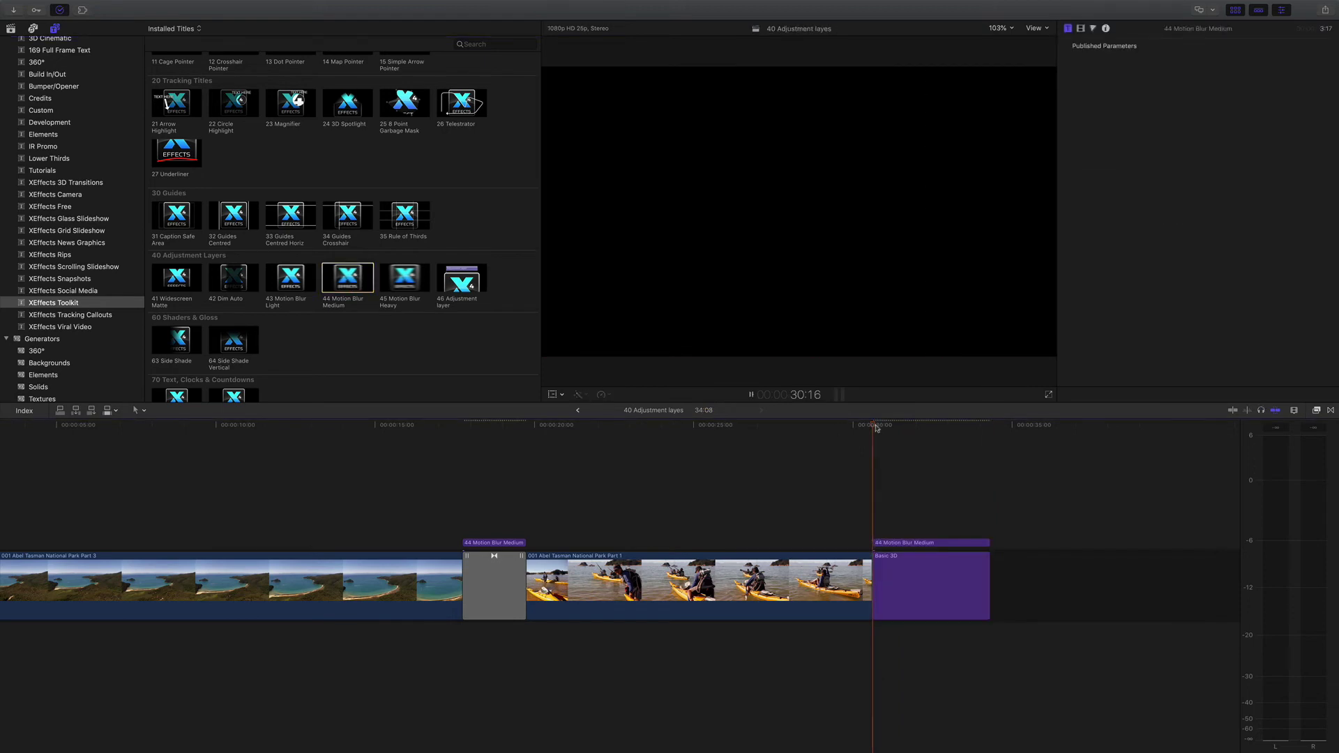
key(space)
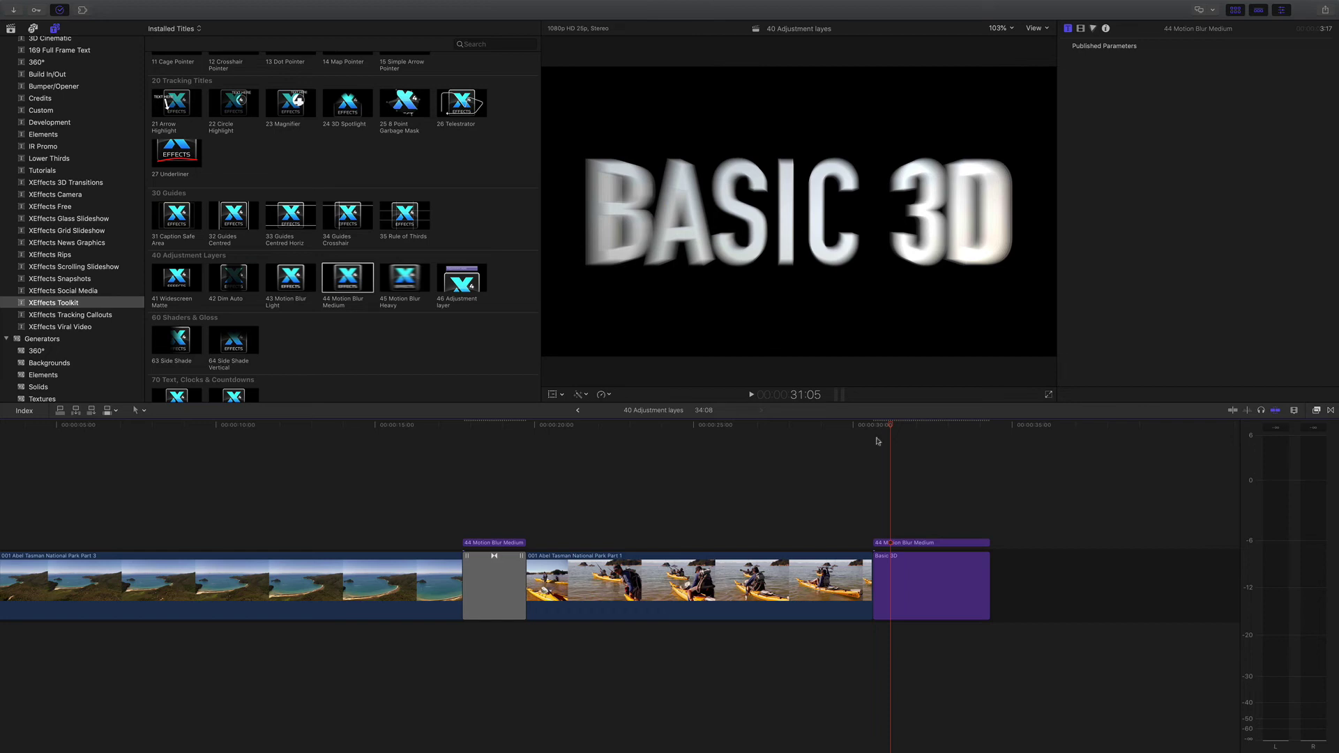
Disable the title's motion blur layer and replay to compare without blur
click(893, 543)
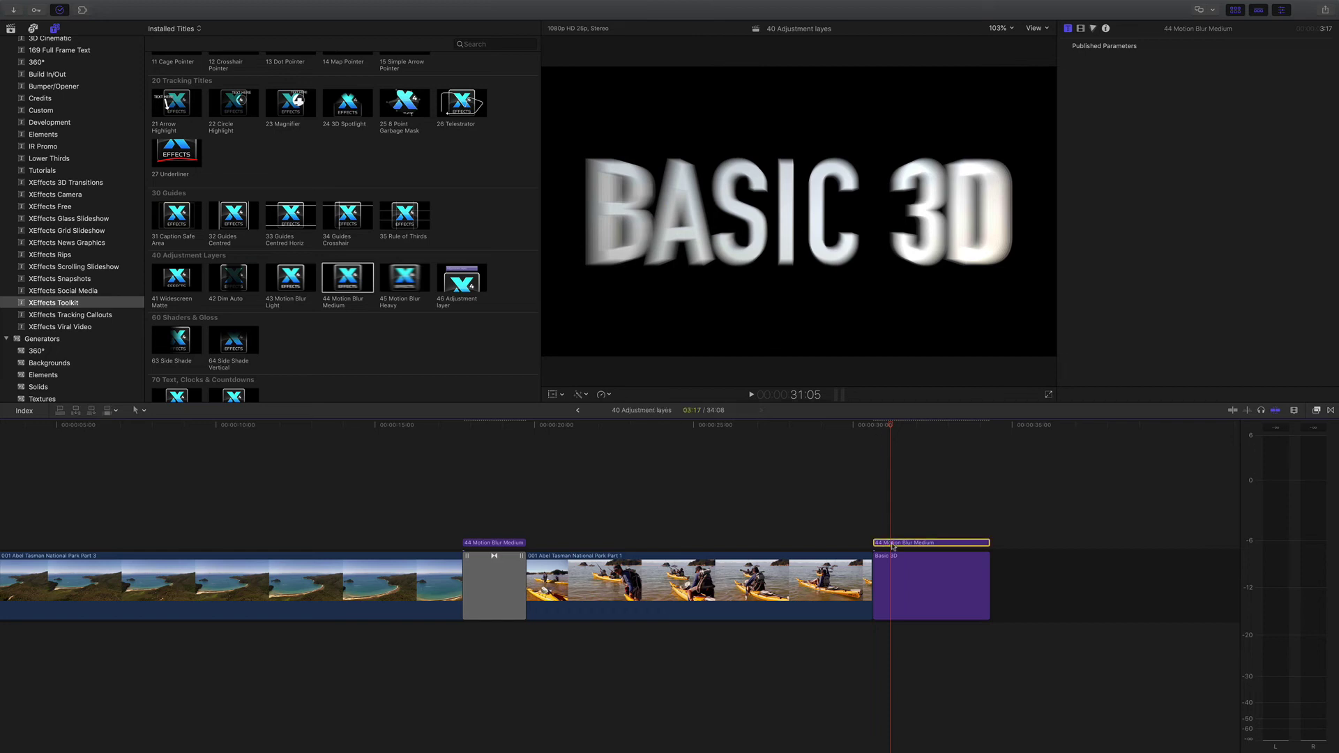
key(v)
key(v)
key(shift+slash)
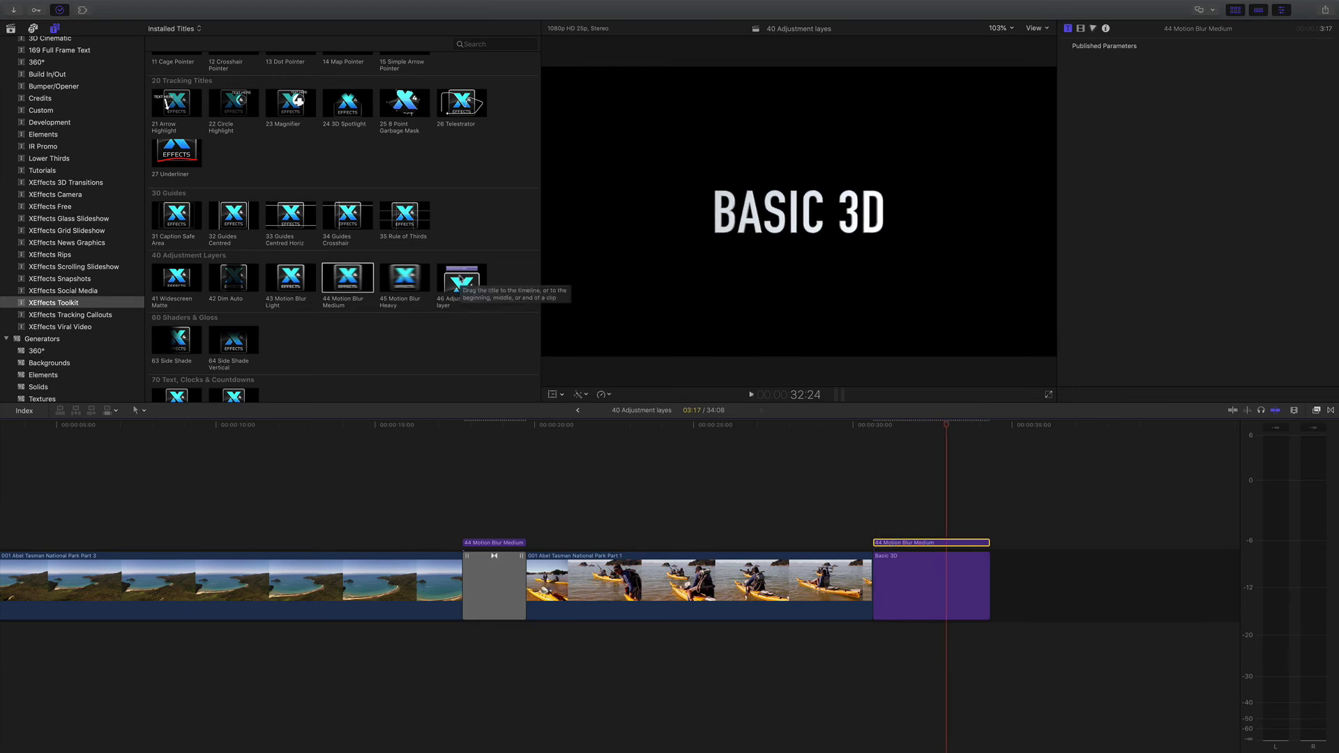
Add a 46 Adjustment layer above the kayak clip and try 119% scale, then undo it
drag(461, 282, 542, 546)
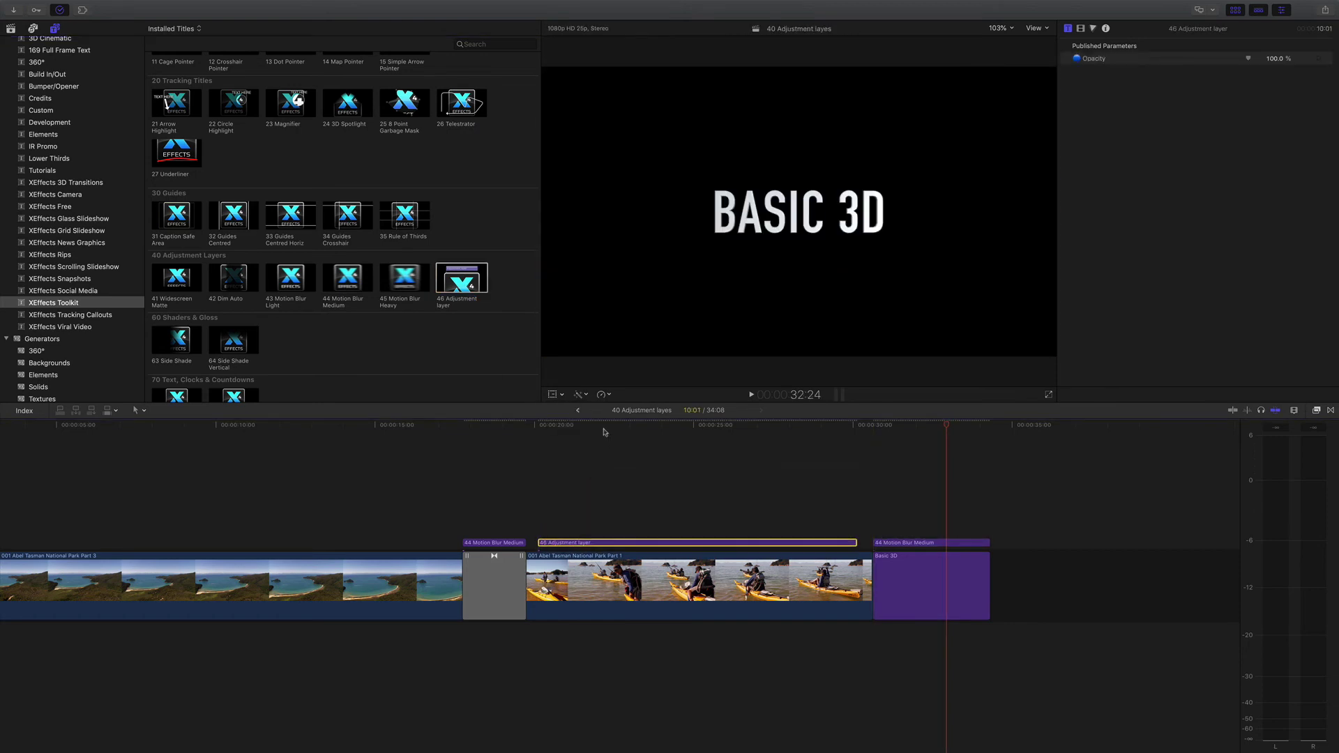
click(618, 548)
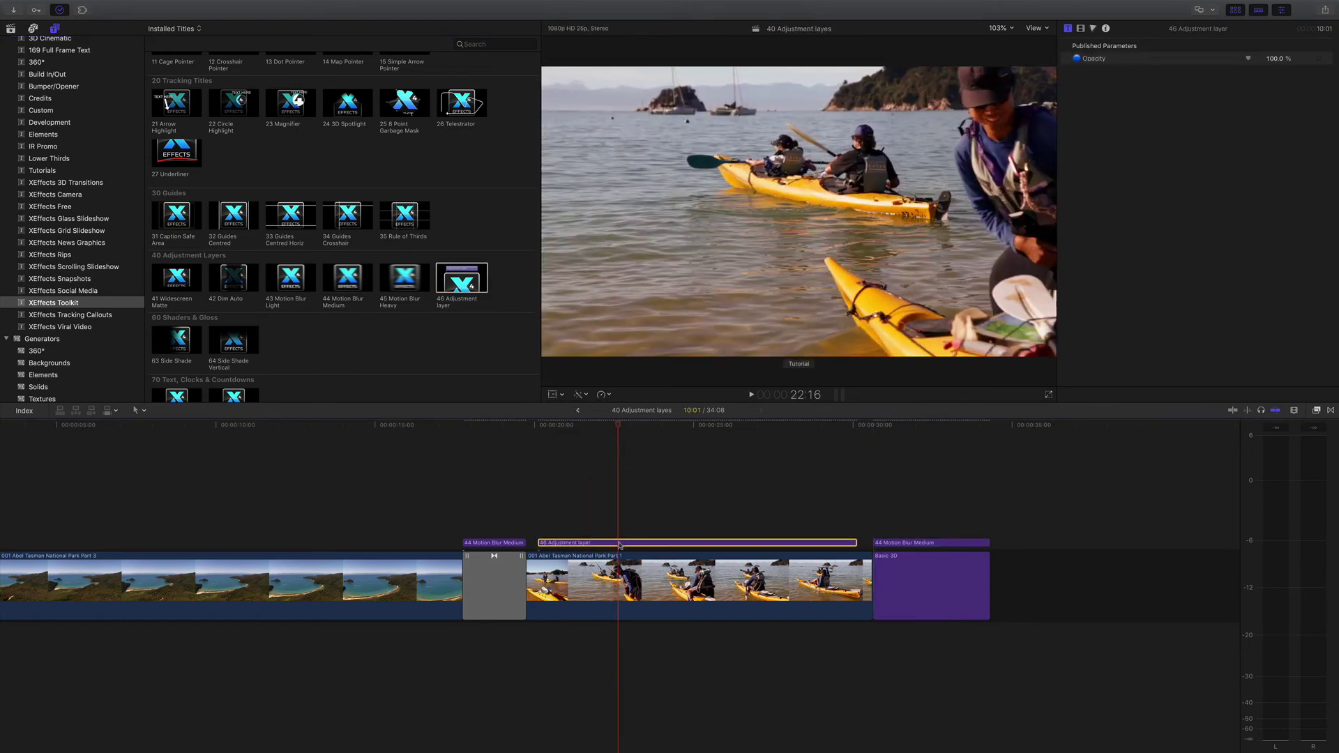
click(1067, 28)
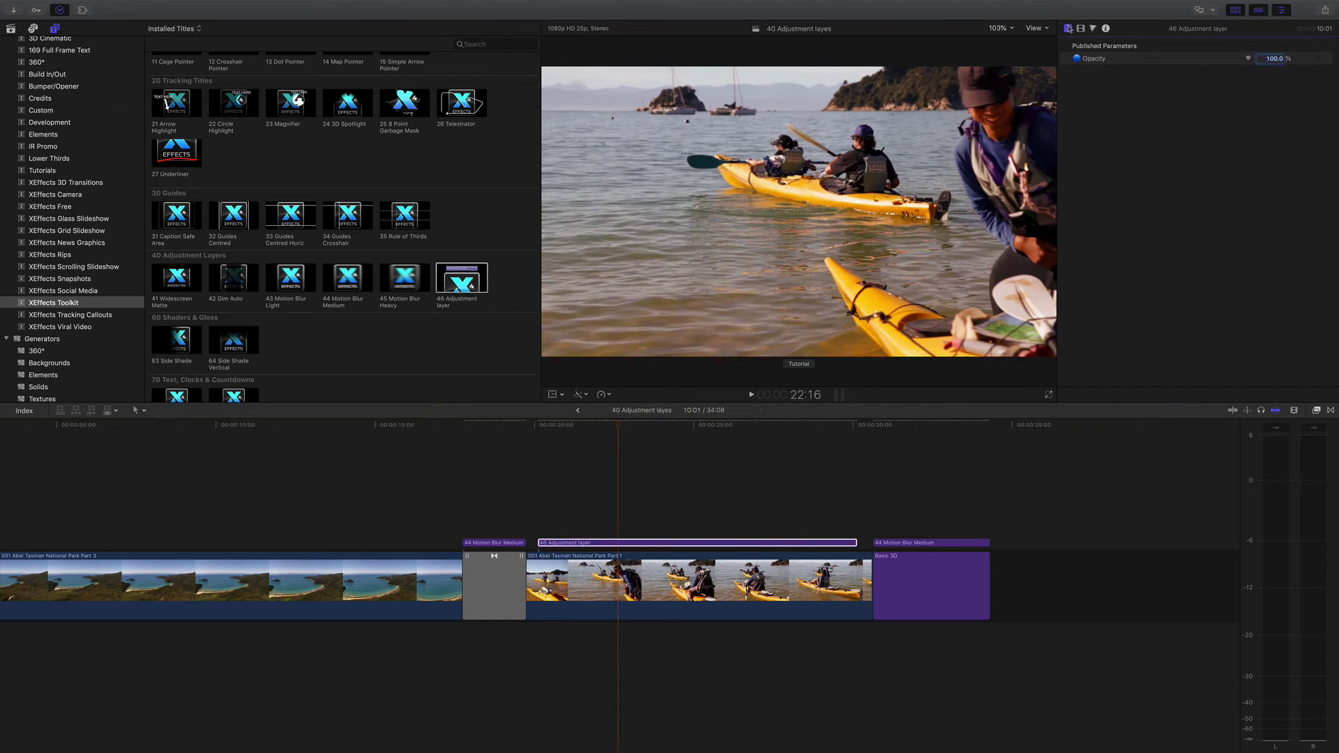
click(1081, 28)
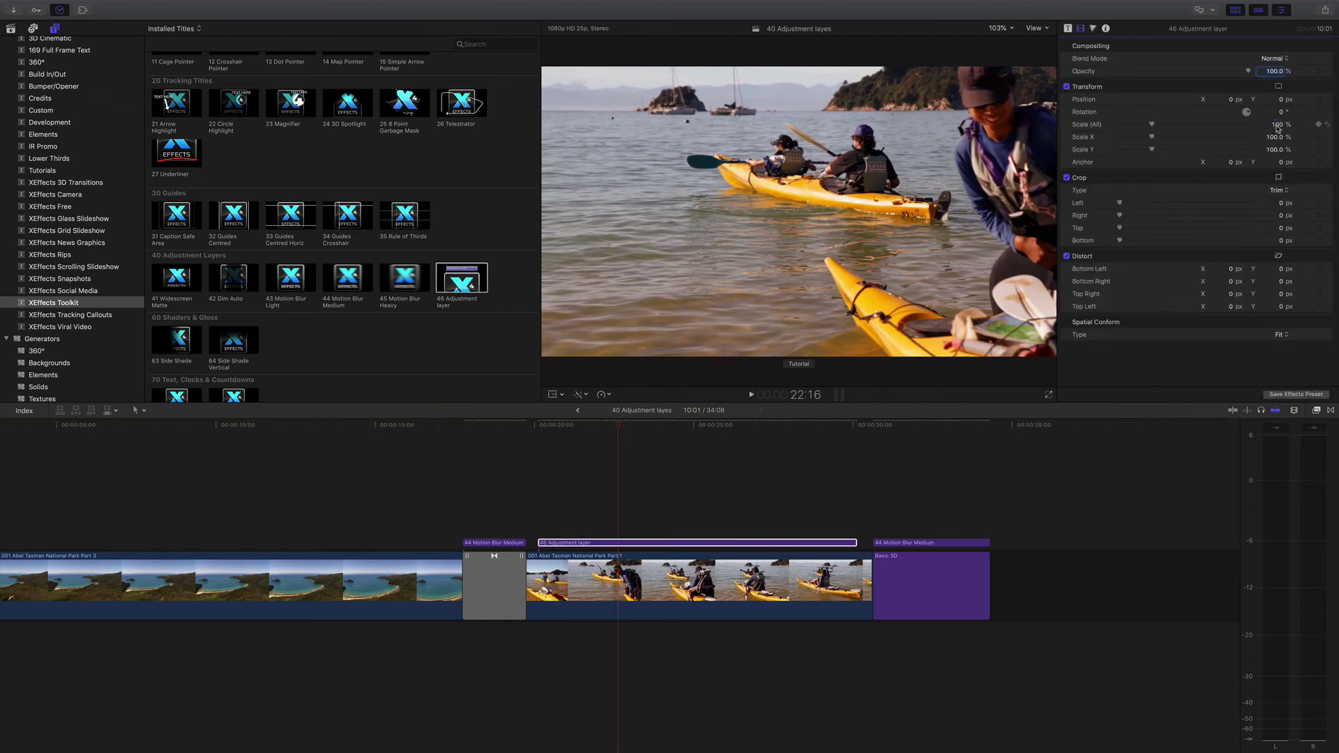
drag(1277, 128, 1246, 113)
key(super+z)
Raise the Color Board Master exposure to 2% and check the brightened frame
click(1094, 28)
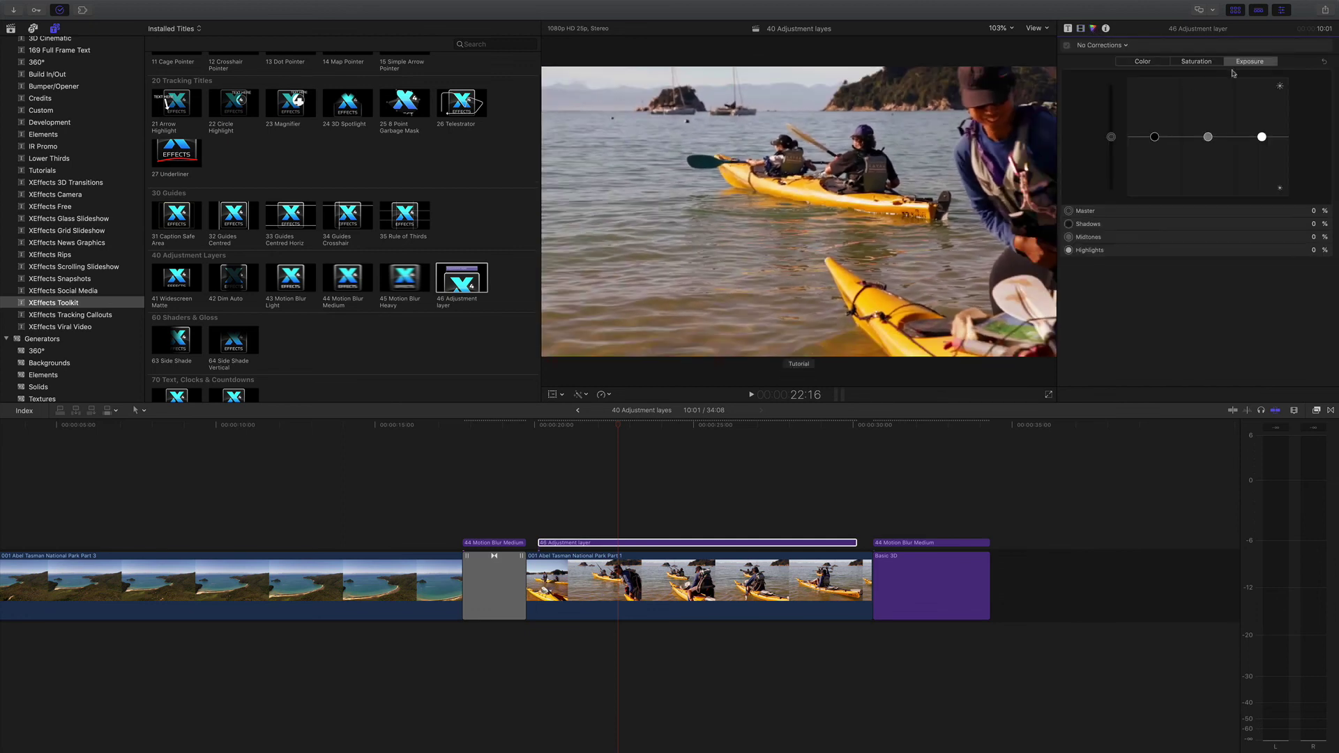
mouse_move(1112, 139)
mouse_down()
mouse_move(1111, 117)
mouse_move(1113, 138)
mouse_up()
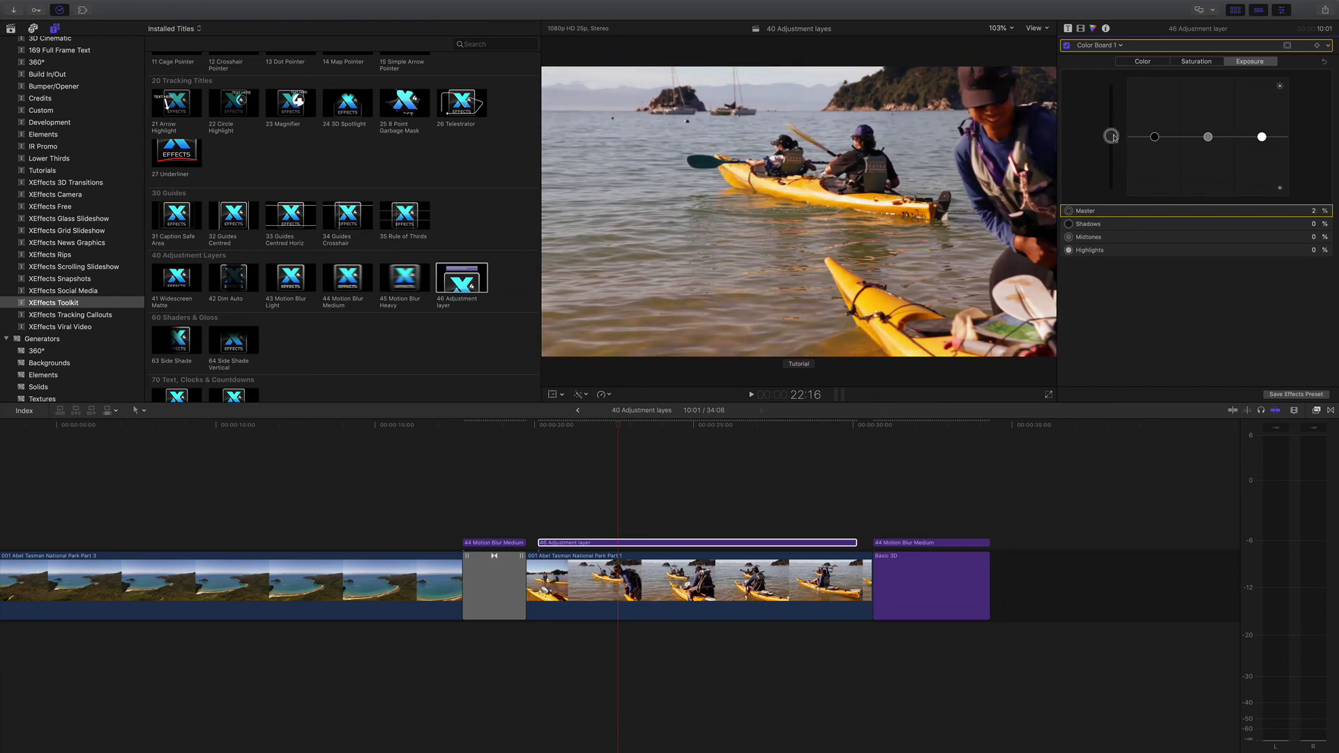
click(617, 430)
drag(618, 430, 619, 431)
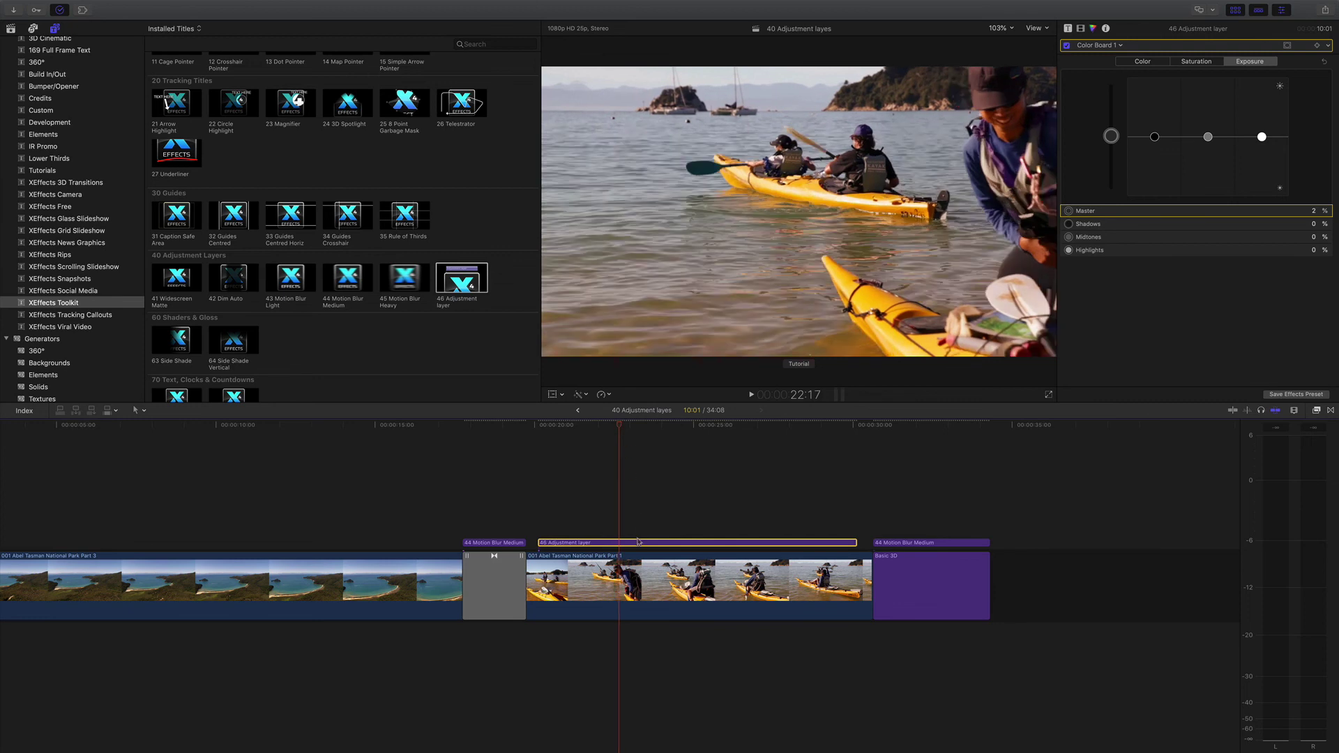